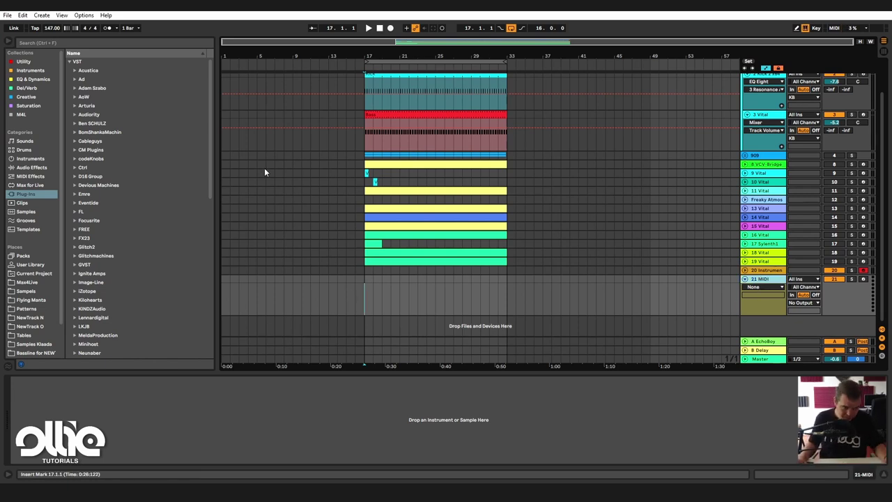
Load the Sylenth1 instrument onto the empty MIDI track 21 and clear its preset bank to start from an initialised patch.
left_click(30, 71)
left_click_drag(97, 168, 437, 298)
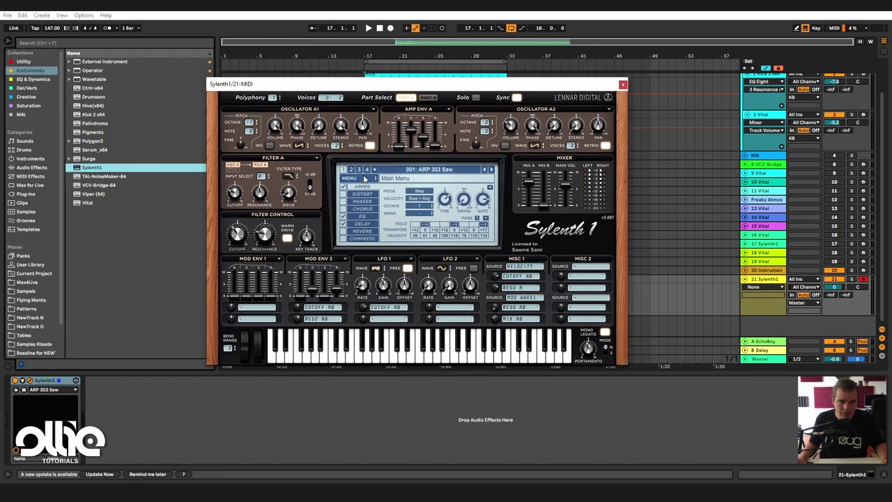
left_click(364, 180)
mouse_move(388, 197)
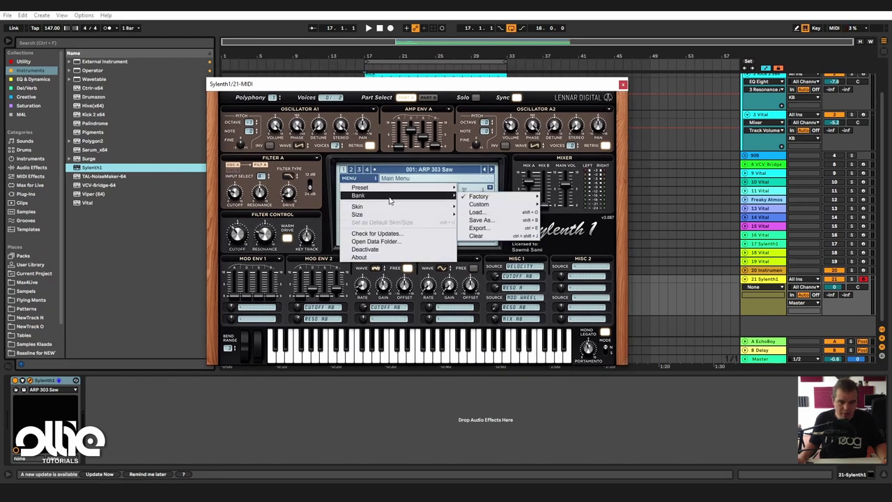
left_click(498, 235)
left_click(441, 248)
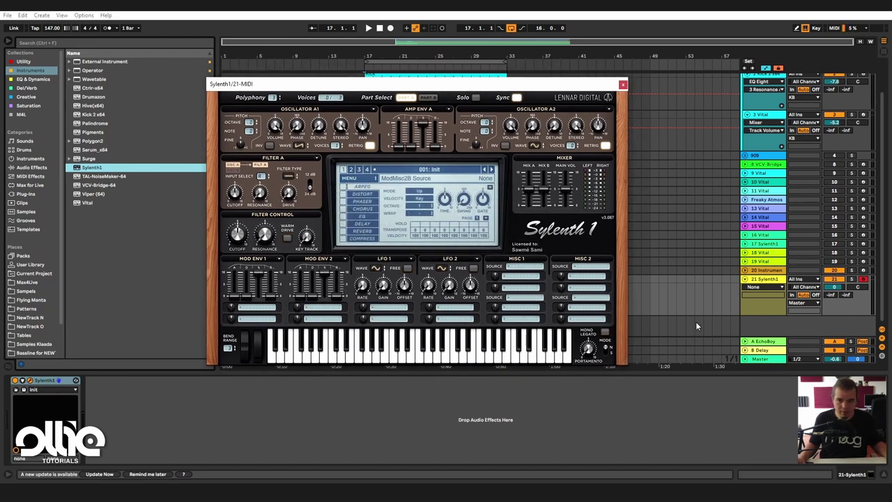
left_click_drag(421, 88, 450, 92)
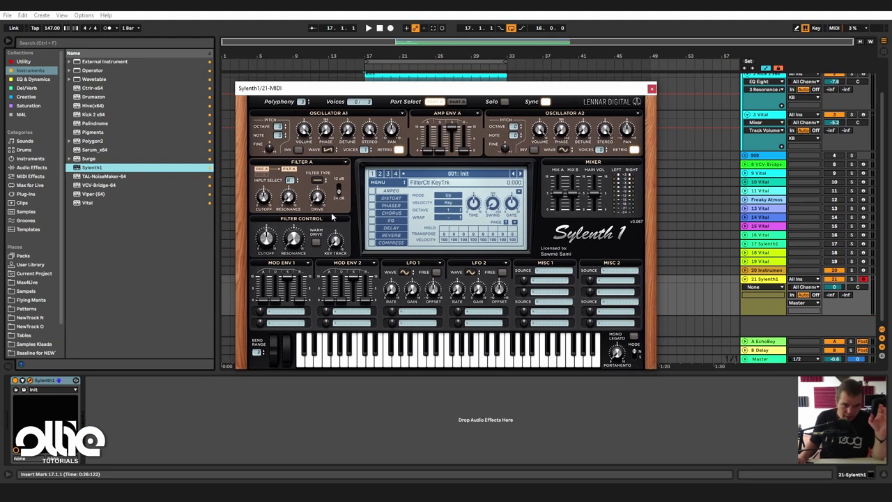
Set oscillator A1's waveform to Noise and turn the synth's tempo sync off.
left_click(334, 149)
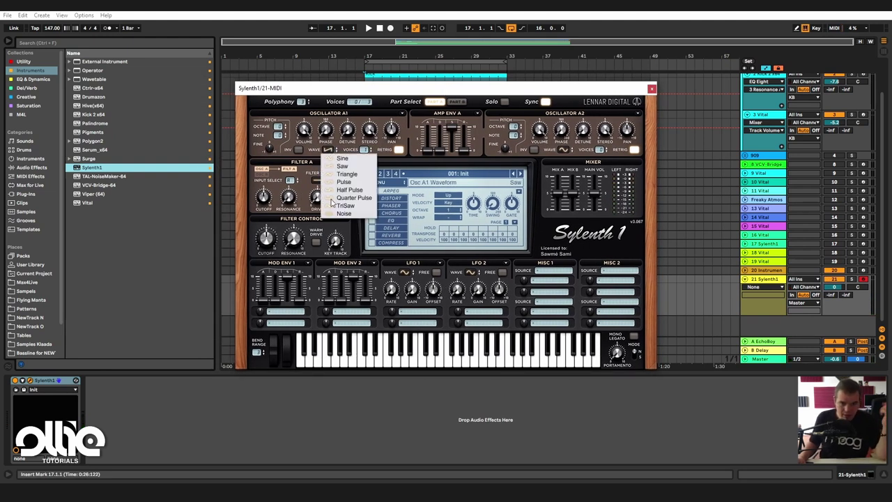
left_click(352, 211)
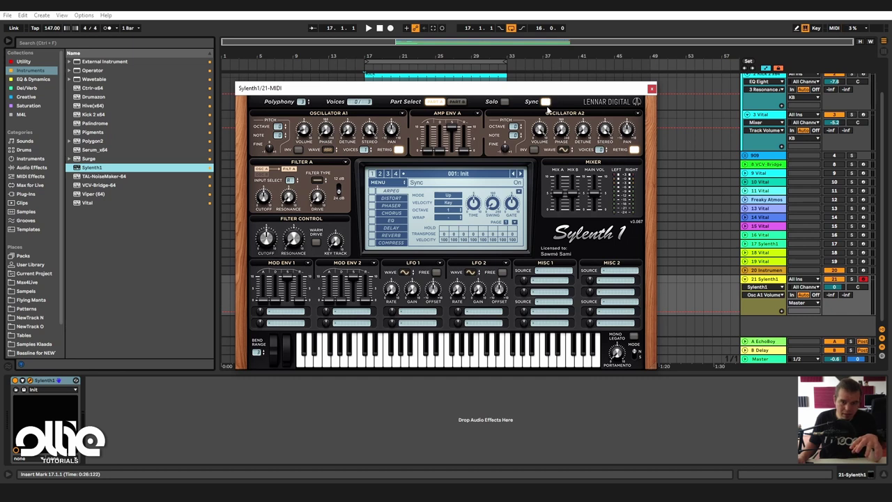
left_click(545, 102)
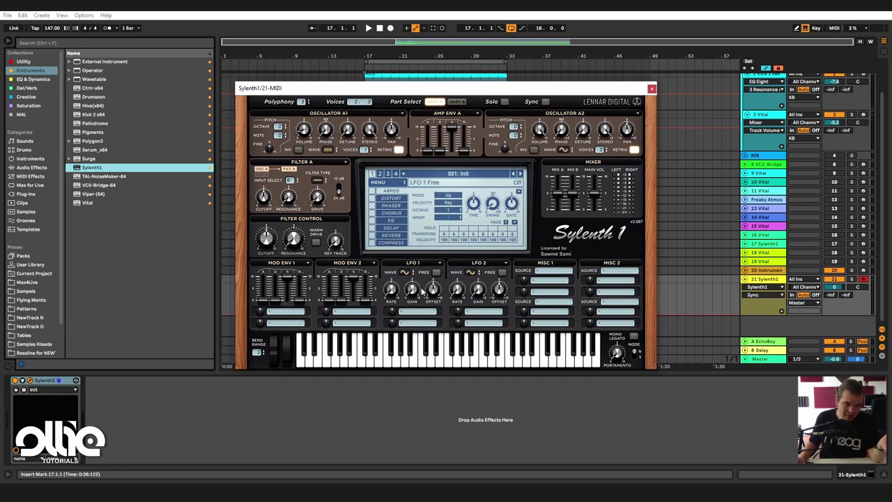
Shorten the delay effect's left delay time to 0.025 s and turn its right delay time down as well.
left_click(391, 228)
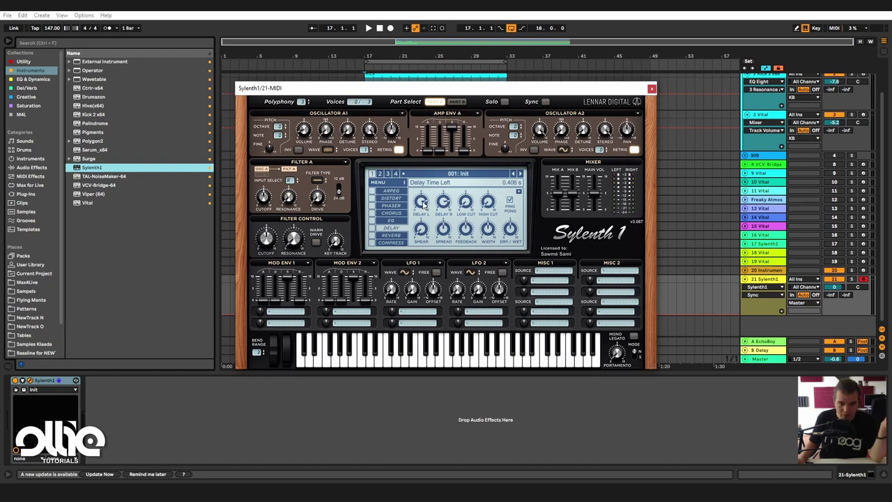
left_click_drag(423, 204, 417, 208)
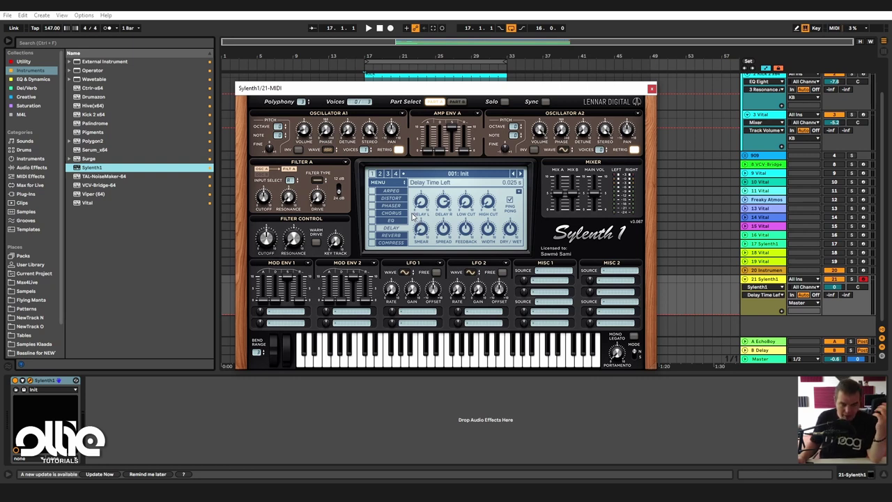
mouse_move(446, 205)
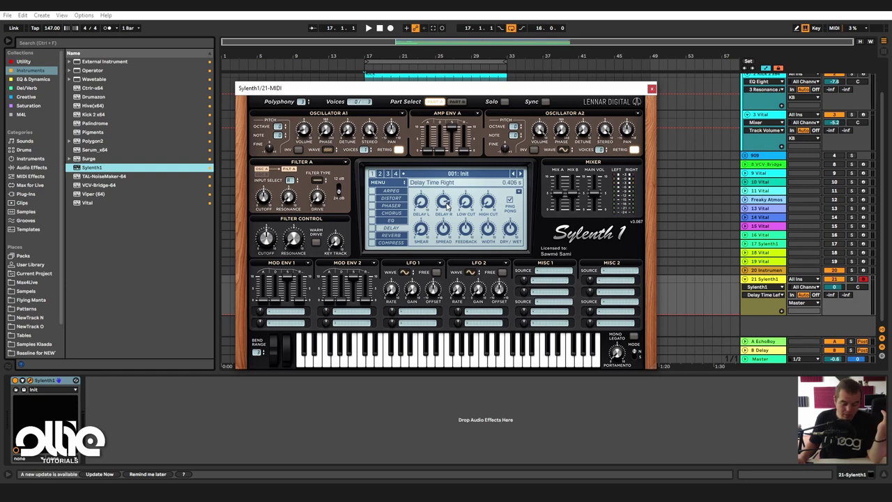
left_click_drag(446, 204, 414, 372)
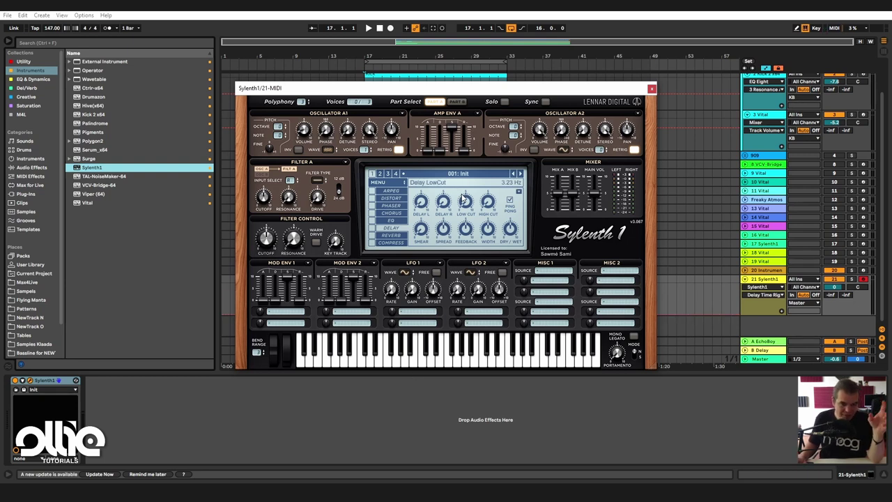
Set the delay's dry/wet mix to 100 % and raise its feedback to about 59.67 %.
mouse_move(508, 233)
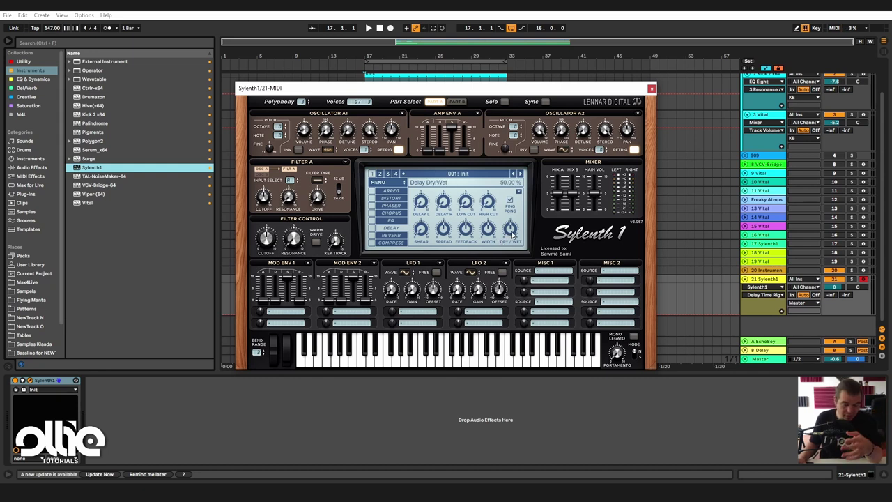
left_click(512, 235)
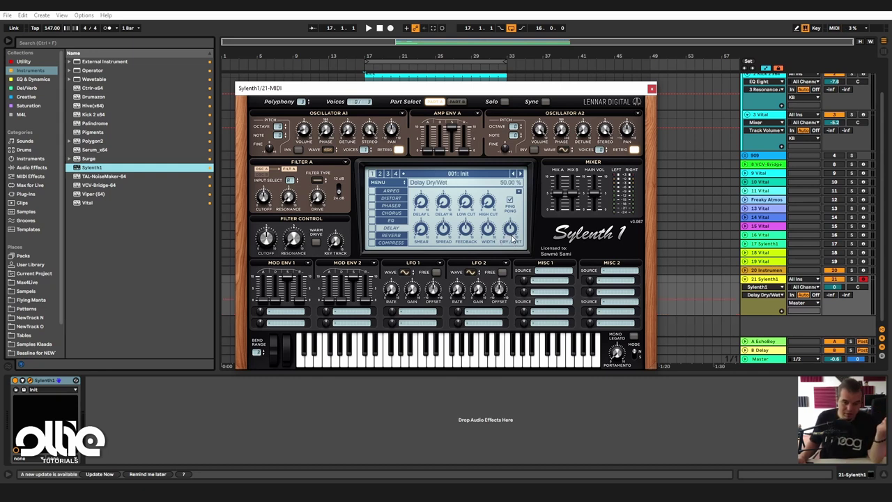
mouse_move(490, 228)
left_click_drag(513, 234, 516, 217)
left_click(464, 235)
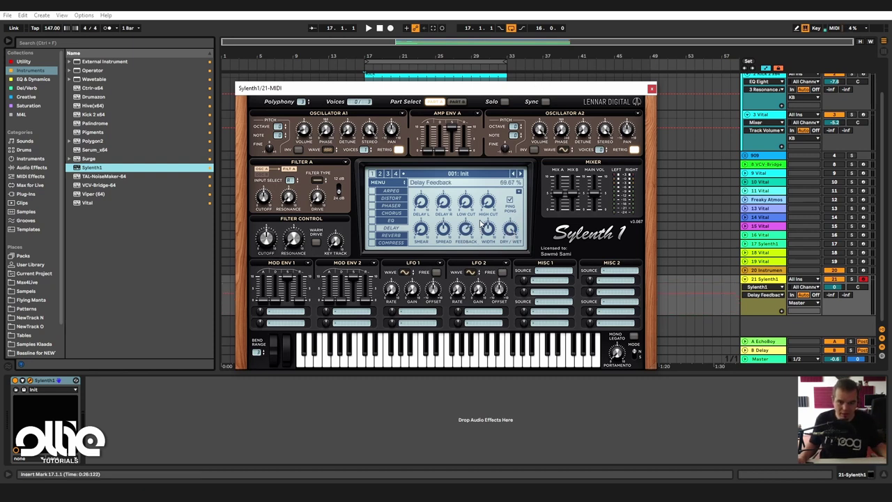
Enable the delay with ping pong turned off and raise its feedback to about 90.33 %.
left_click(371, 228)
left_click(371, 229)
mouse_move(464, 234)
left_mouse_down()
mouse_move(465, 269)
mouse_move(482, 238)
mouse_move(472, 238)
left_mouse_up()
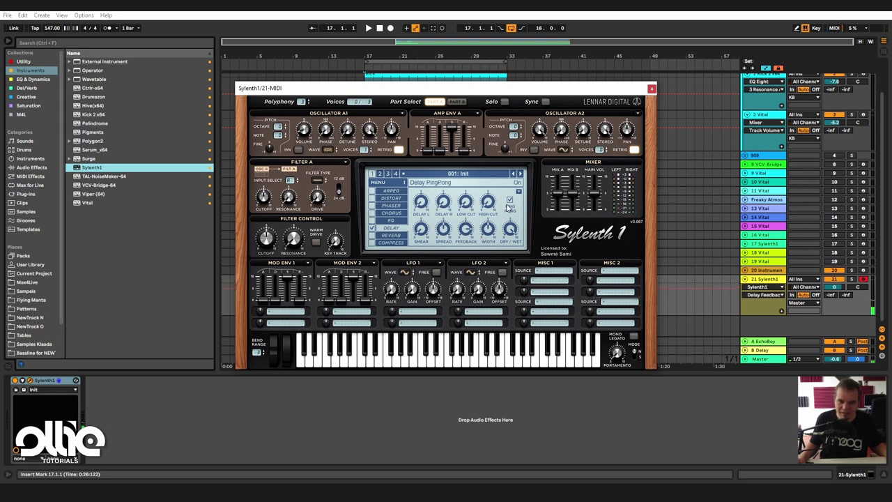
left_click(509, 203)
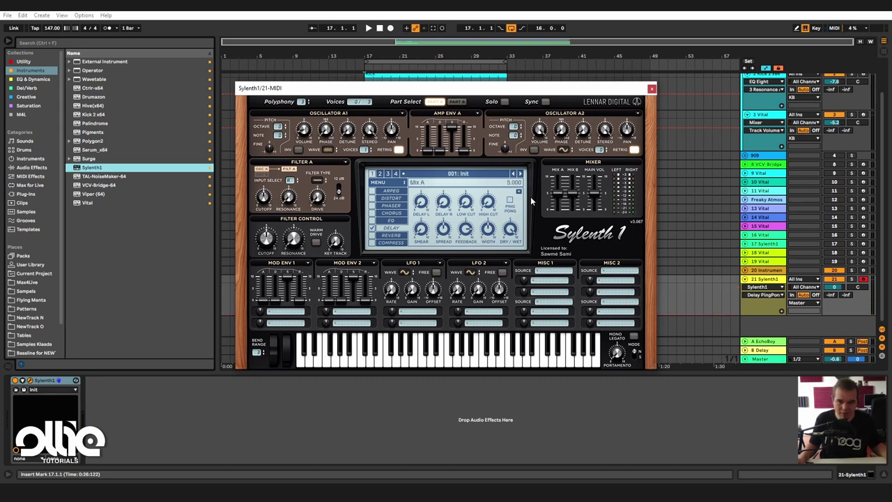
left_click(471, 229)
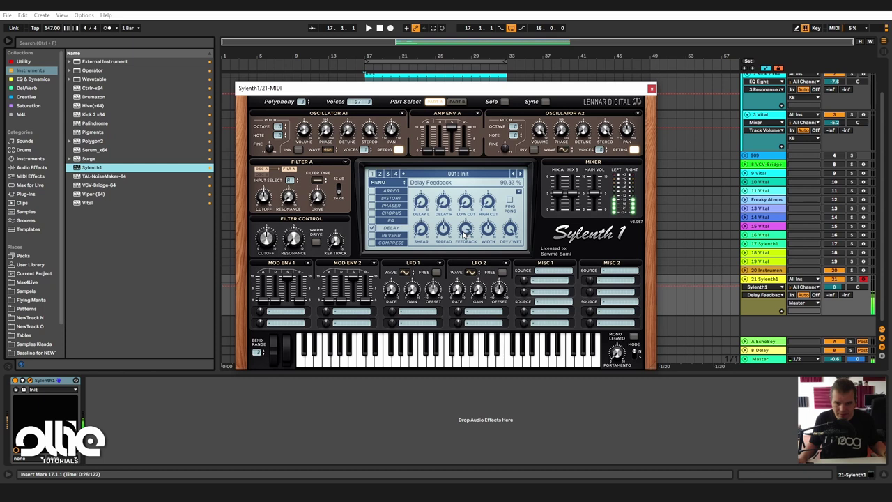
Enable the phaser with an LFO rate of about 24.803 Hz and an LFO gain of about 0.867.
left_click(389, 206)
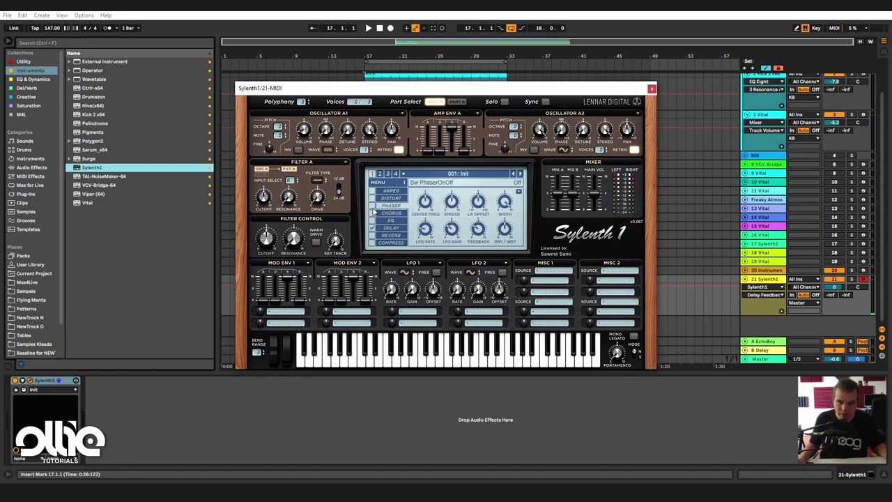
left_click(373, 206)
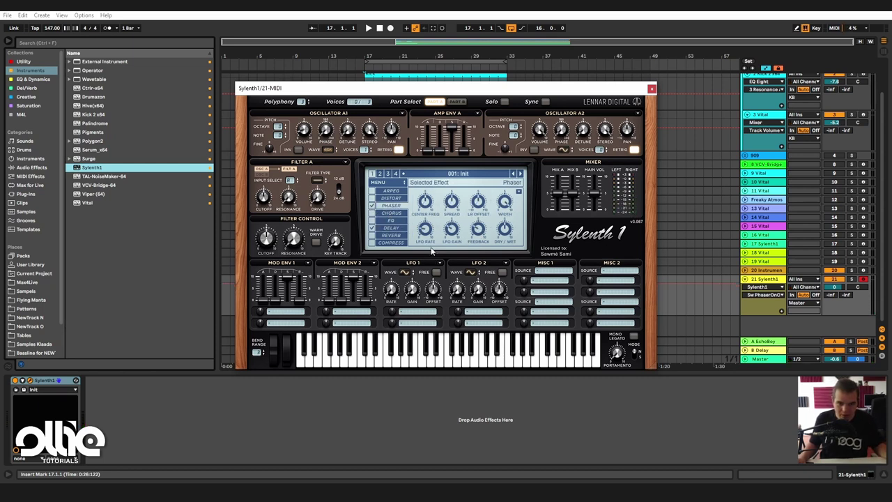
left_click_drag(424, 229, 428, 269)
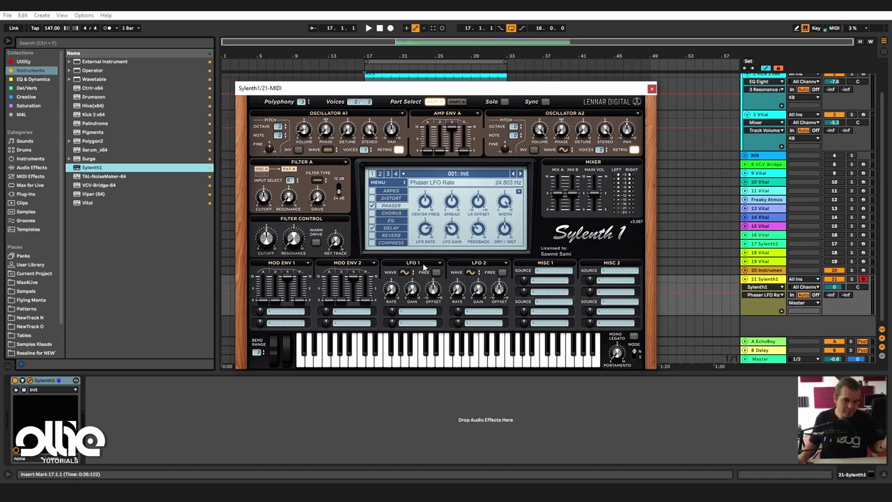
mouse_move(447, 228)
left_mouse_down()
mouse_move(448, 254)
mouse_move(455, 228)
left_mouse_up()
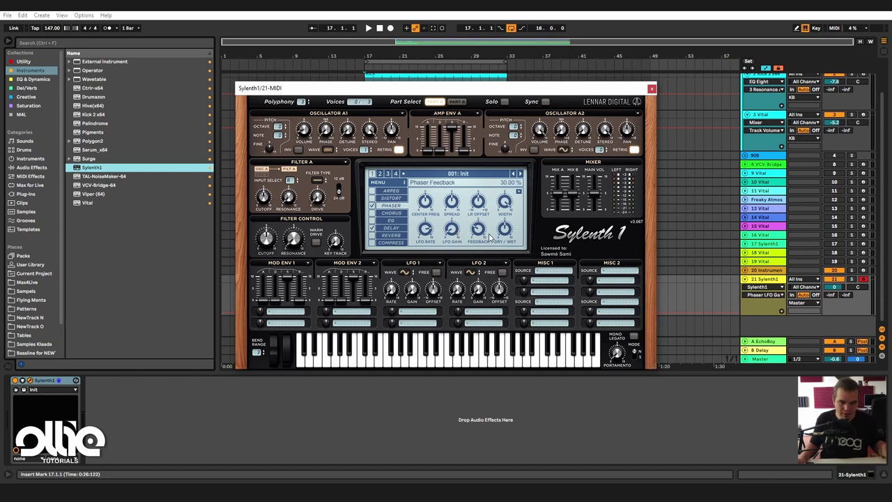
scroll(451, 233, "up", 1)
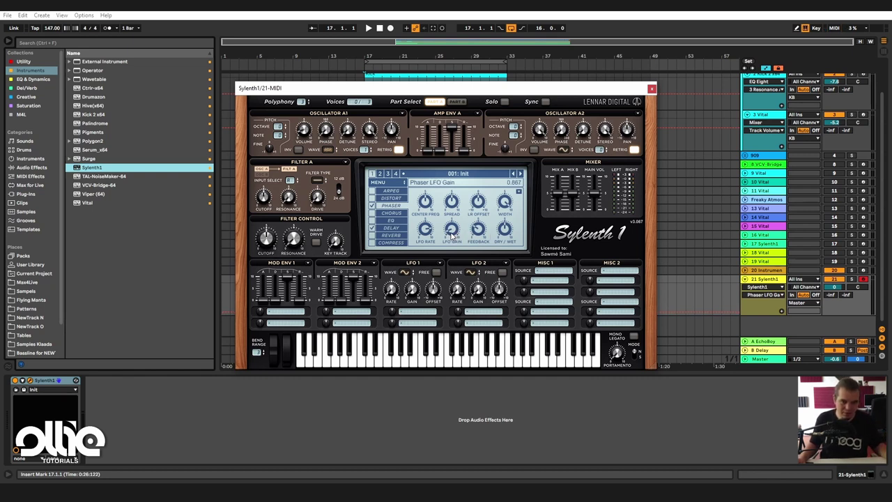
Set the phaser's feedback to about 61.33 %, its dry/wet to 100 % and its center frequency to about 5.333.
left_click(478, 229)
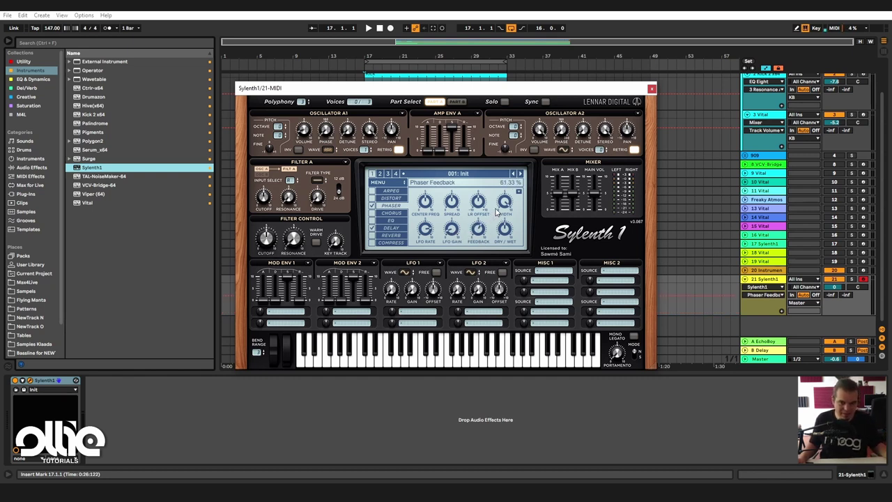
left_click(504, 229)
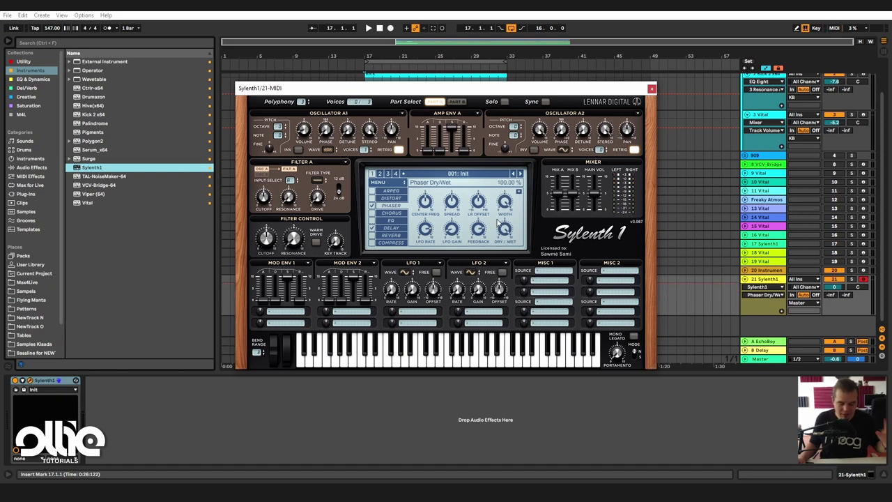
left_click(425, 201)
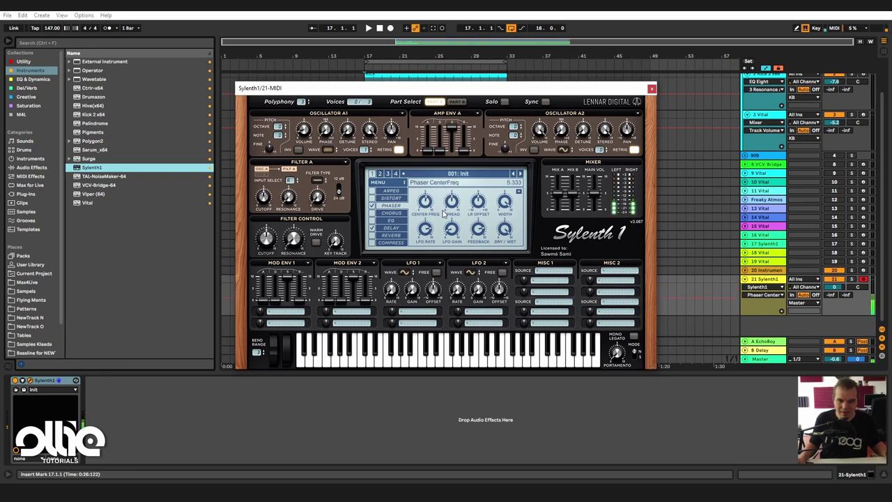
Readjust the phaser's LFO gain, feedback and spread, and set its center frequency to about 5.433.
left_click(451, 230)
left_click(479, 230)
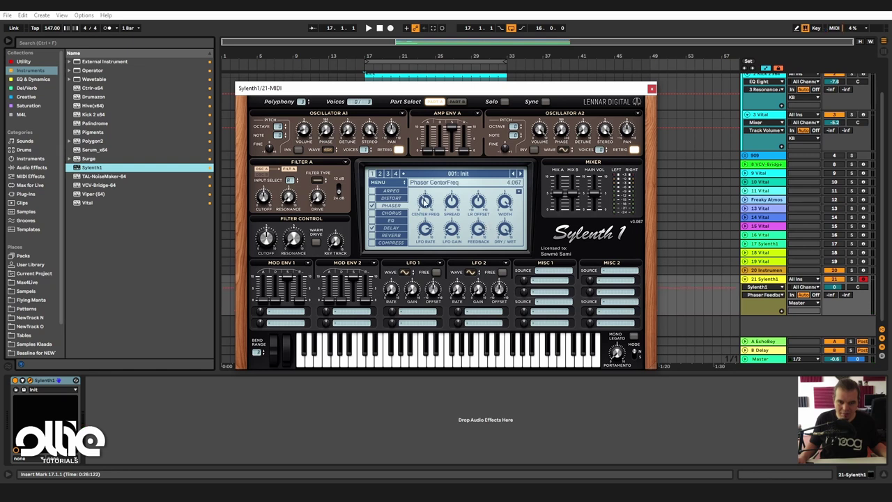
left_click_drag(426, 202, 452, 232)
left_click(453, 233)
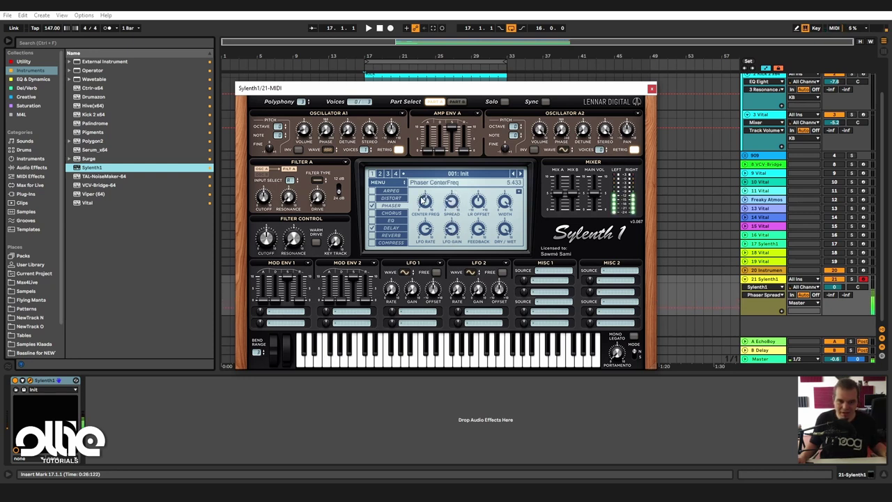
Sweep the phaser's center frequency while adjusting its spread, feedback and LFO rate, with the LFO gain raised to about 3.033.
left_click_drag(426, 202, 478, 167)
left_click_drag(453, 202, 465, 178)
left_click_drag(479, 229, 499, 210)
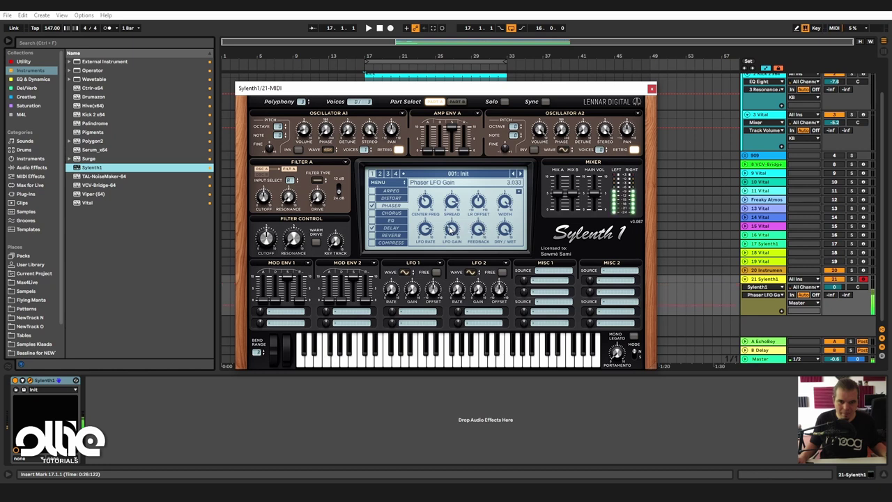
left_click(429, 232)
left_click_drag(424, 204, 436, 271)
left_click_drag(425, 202, 426, 252)
Switch the delay off, and set the phaser's feedback to 100 % and its center frequency to about 5.433.
left_click(392, 228)
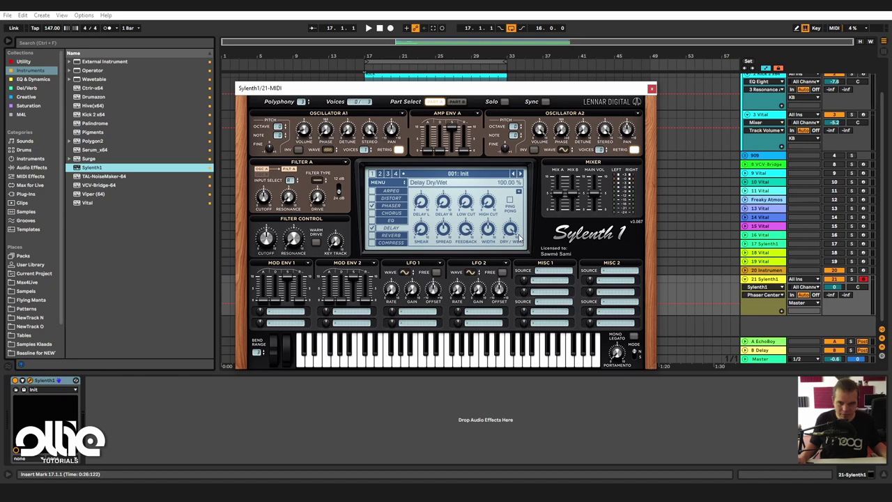
left_click(372, 228)
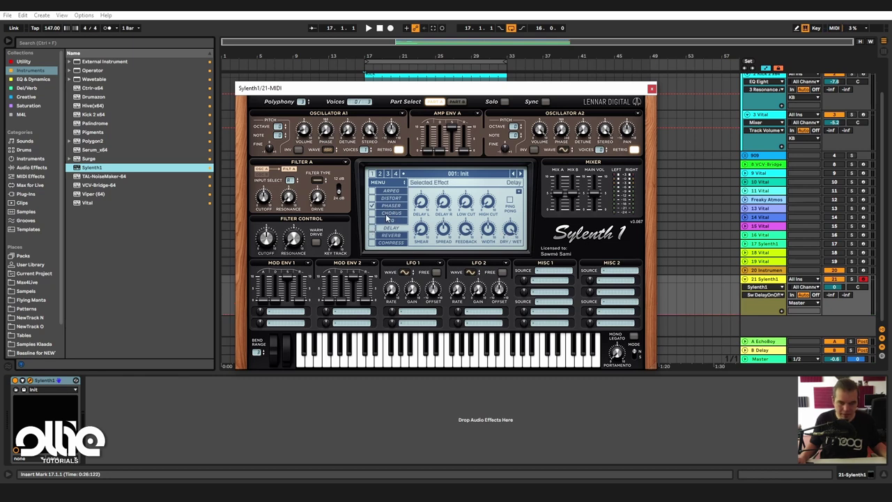
left_click(392, 206)
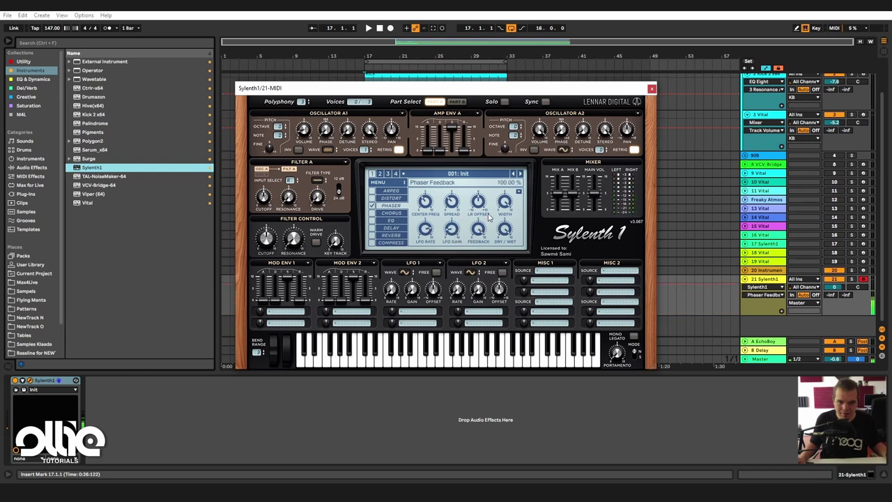
left_click_drag(441, 196, 459, 214)
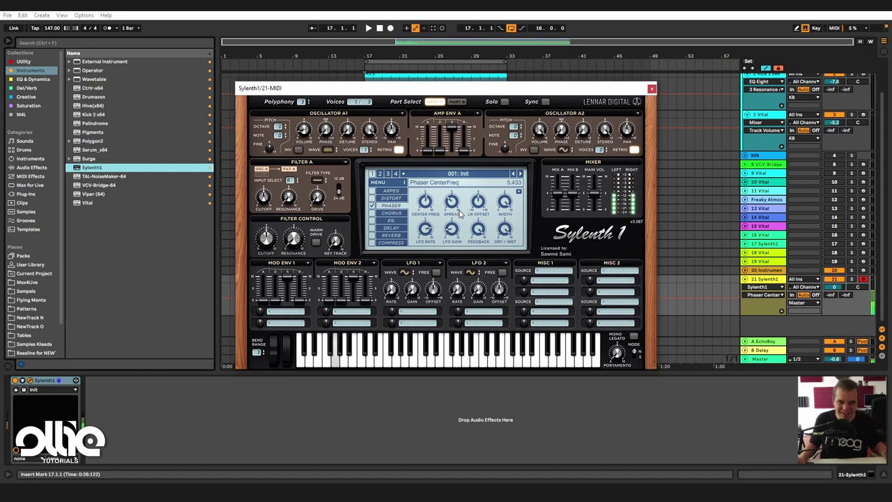
Switch the delay back on and raise its low cut to about 102.26 Hz.
left_click(372, 228)
left_click(391, 227)
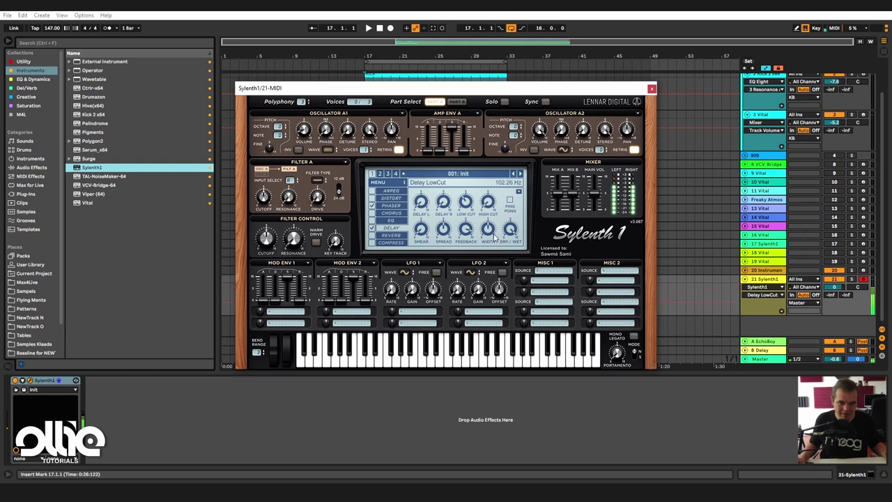
Return to the phaser settings and sweep the center frequency up to about 7.133, then readjust the LFO gain.
left_click(398, 213)
left_click(402, 207)
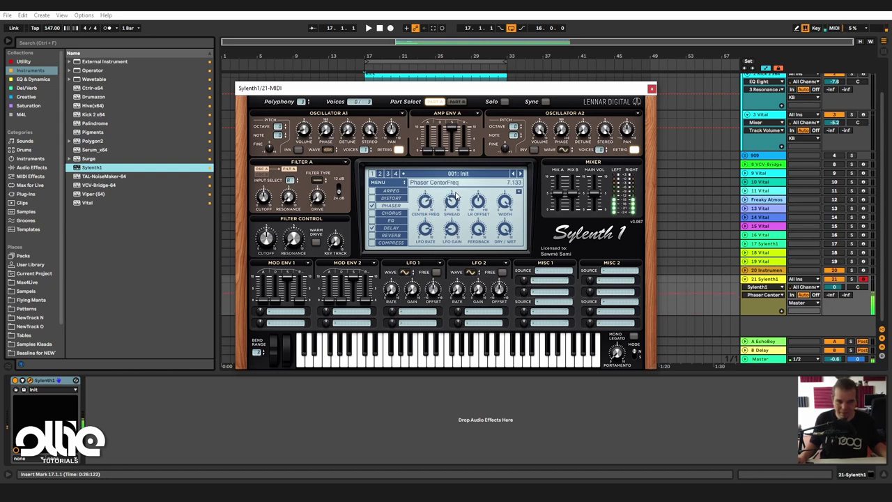
left_click_drag(442, 202, 449, 237)
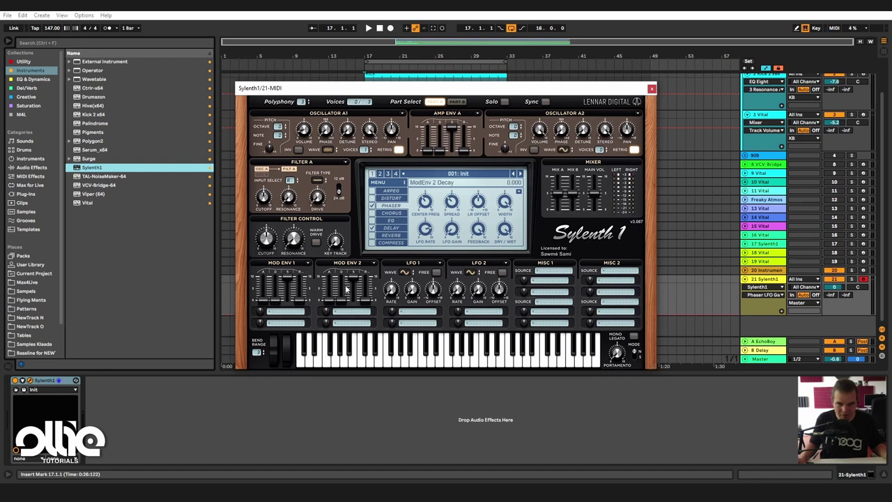
Change LFO 1's waveform to Pulse and set its rate to about 1.157 Hz.
left_click(404, 272)
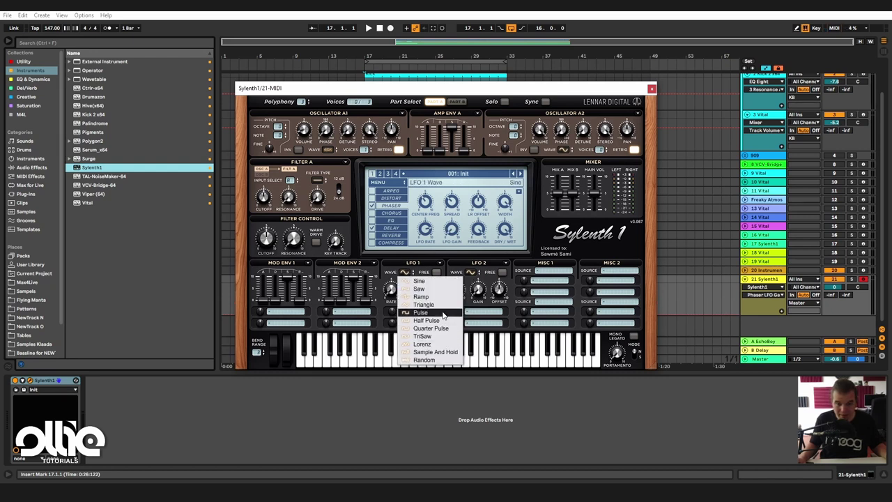
left_click(425, 313)
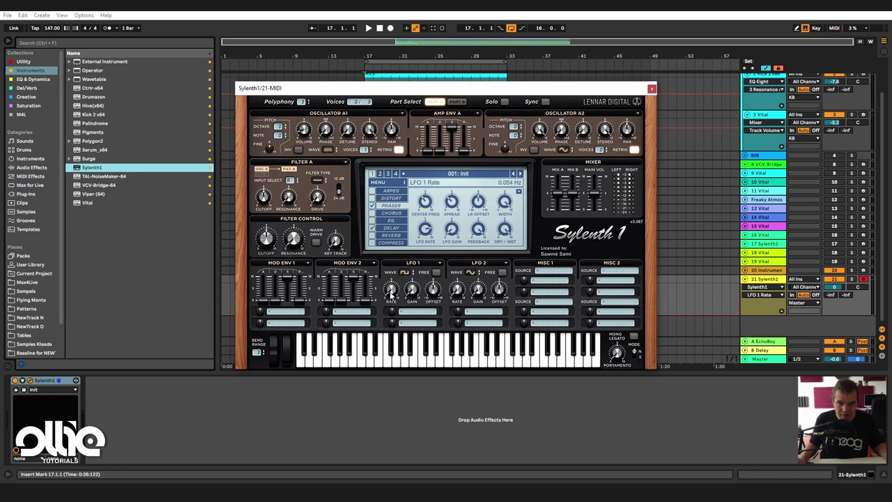
left_click_drag(395, 279, 444, 176)
left_click_drag(390, 290, 371, 359)
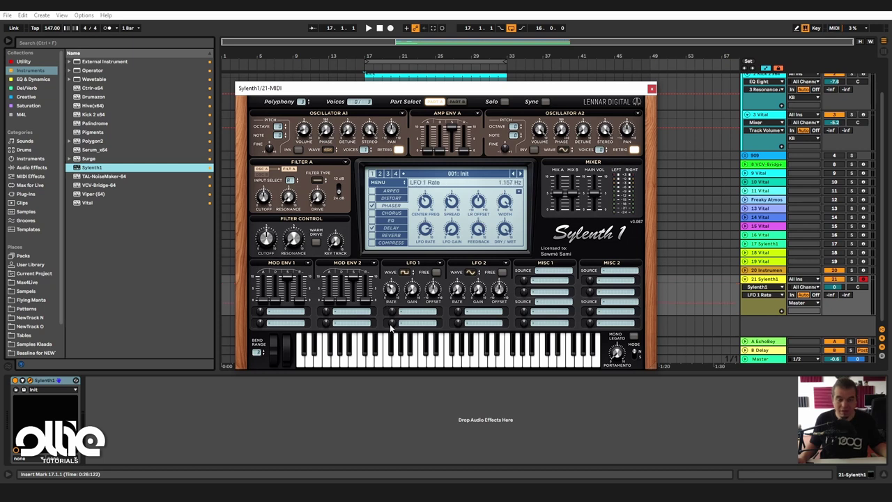
Route LFO 1 to Phaser Frequency, adjust the modulation amount, and retune the phaser's center frequency.
left_click(423, 313)
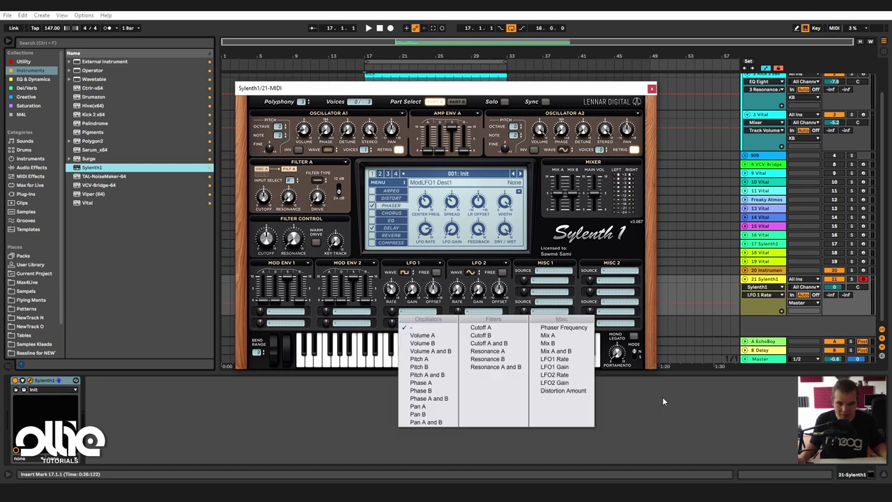
left_click(566, 328)
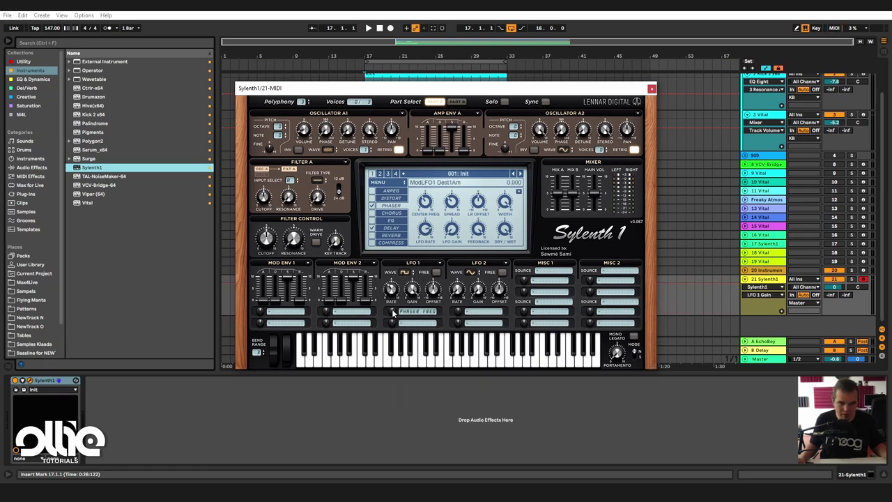
left_click_drag(394, 312, 403, 302)
left_click_drag(427, 201, 478, 179)
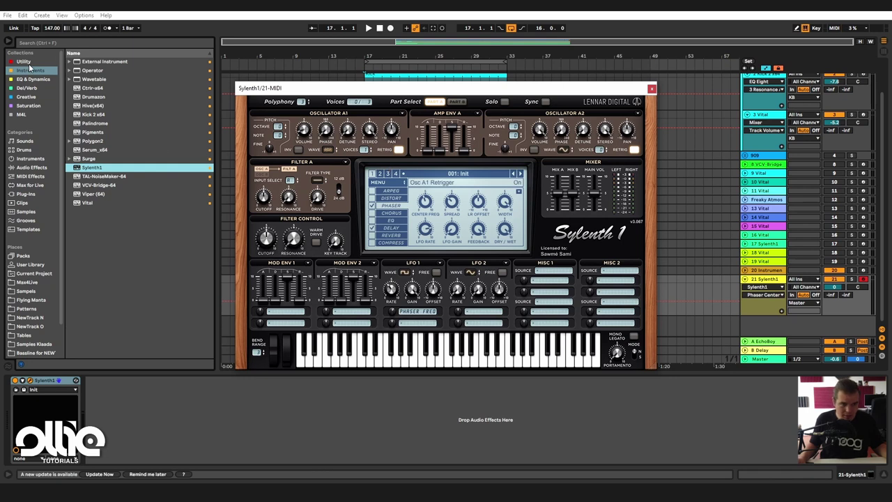
Insert the AUTOPLAY_AoW_v1.5.2 device in front of Sylenth1 on track 21.
left_click(391, 191)
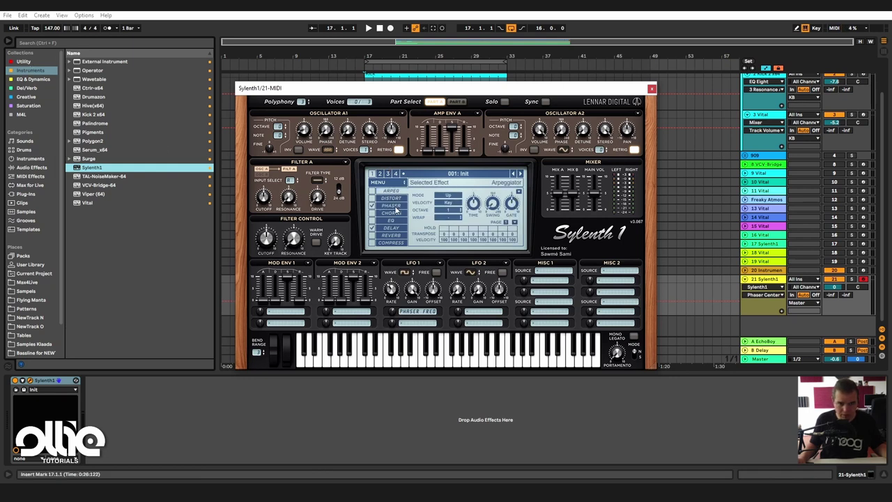
left_click(390, 206)
left_click(23, 61)
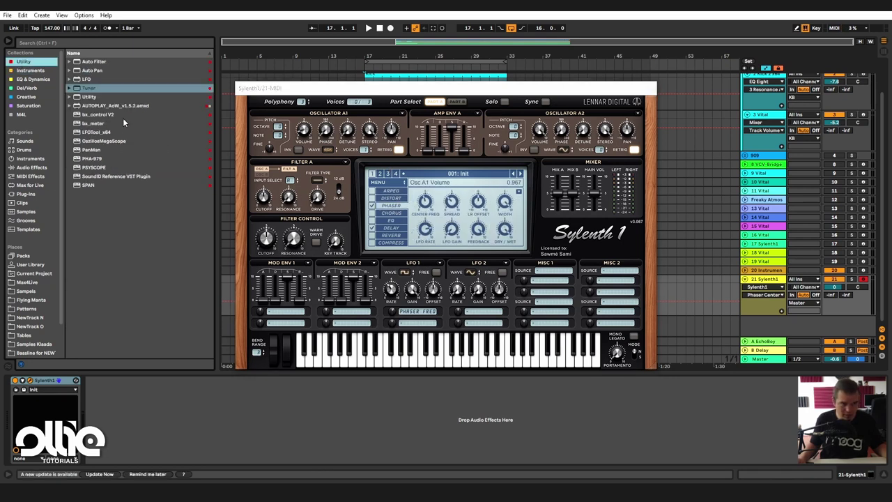
left_click_drag(116, 106, 28, 415)
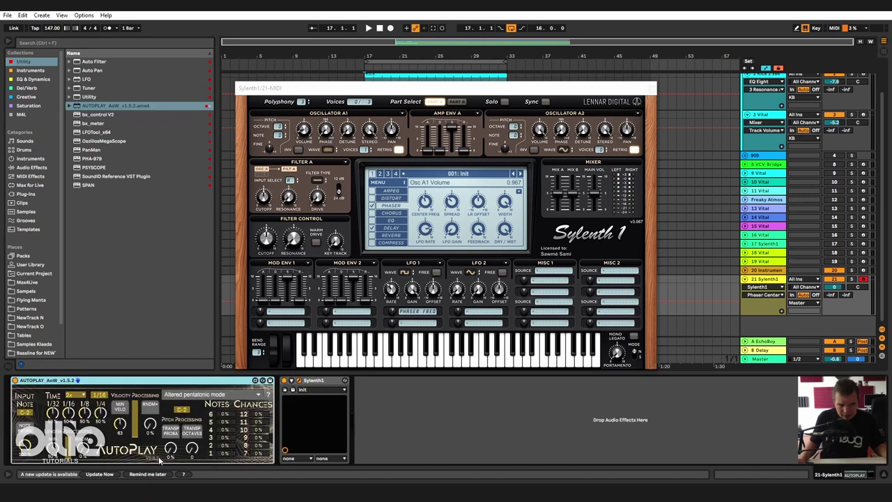
Set AutoPlay's time multiplier to 1x, its 1/32, 1/8 and 1/4 chances to 0 %, and its minimum note length to about 20 %.
left_click(75, 395)
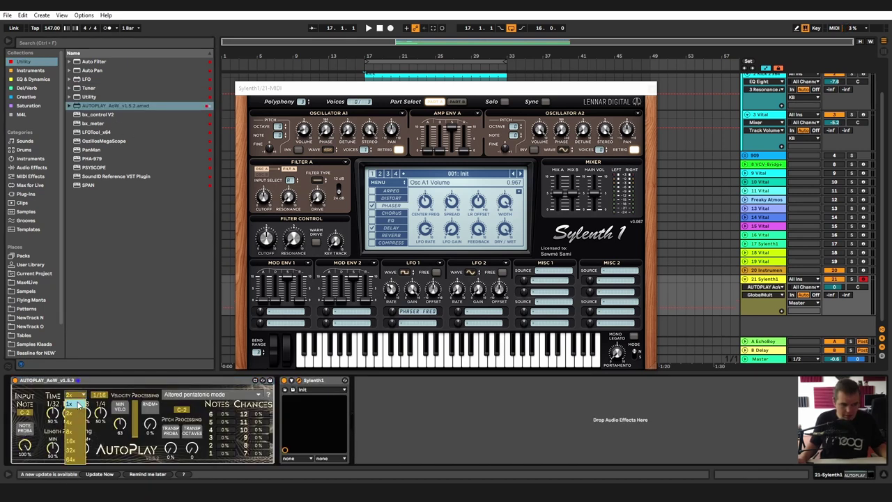
left_click(80, 407)
left_click_drag(53, 413, 53, 453)
left_click_drag(83, 414, 102, 446)
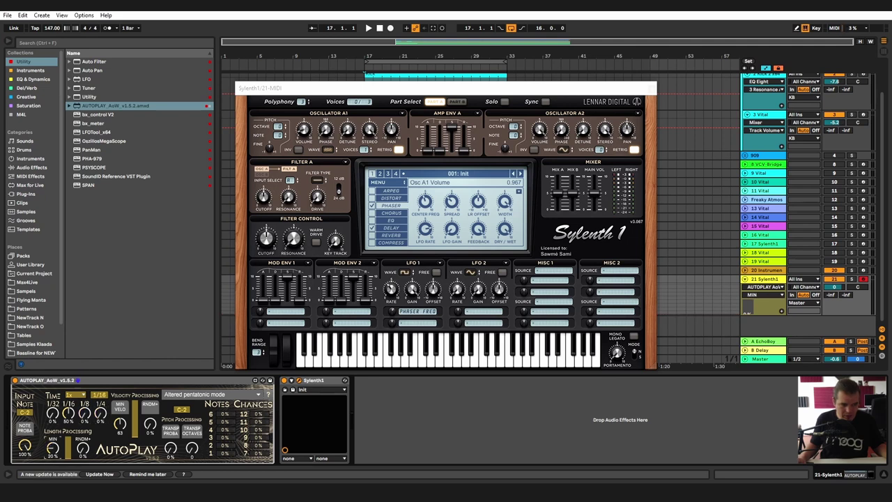
left_click(53, 450)
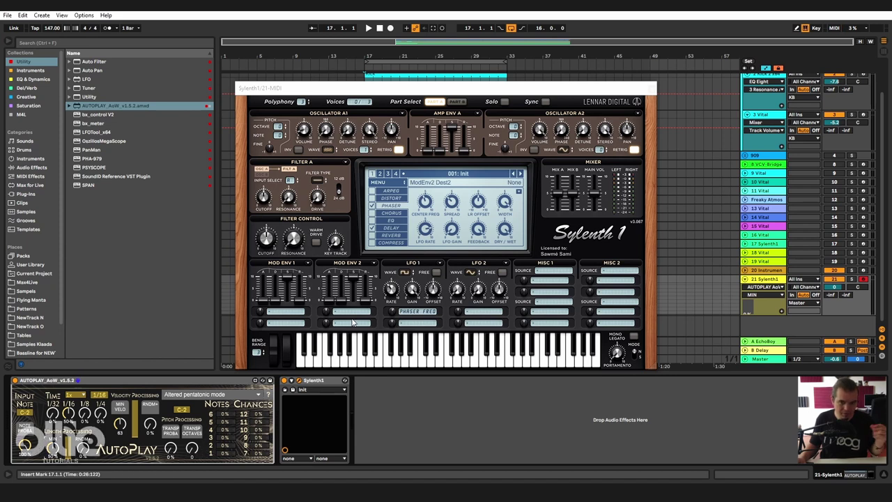
Shape the amp envelope with a short decay and low sustain, then bypass AutoPlay and fine-tune the decay and the phaser's center frequency.
left_click_drag(441, 150, 456, 122)
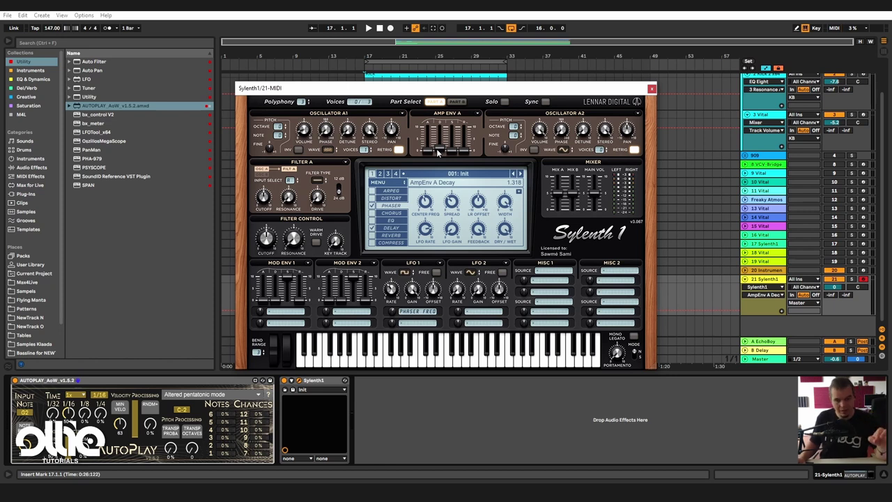
left_click(14, 380)
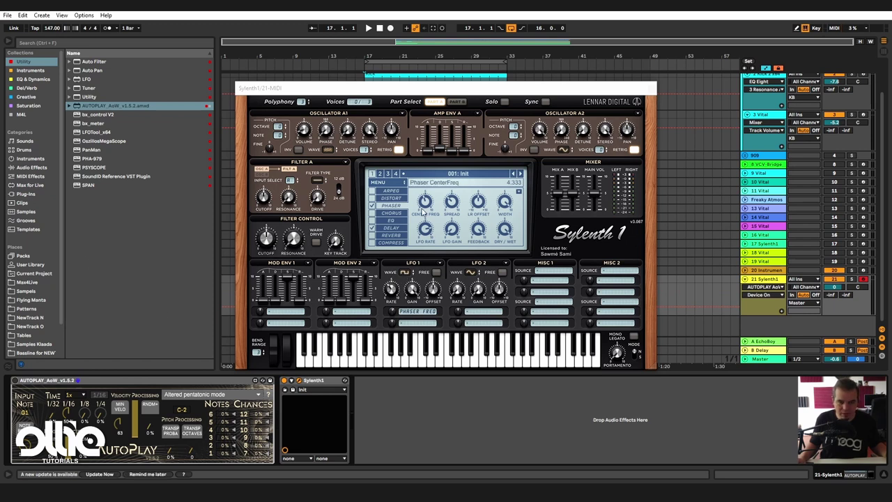
mouse_move(444, 148)
left_mouse_down()
mouse_move(449, 139)
mouse_move(451, 152)
left_mouse_up()
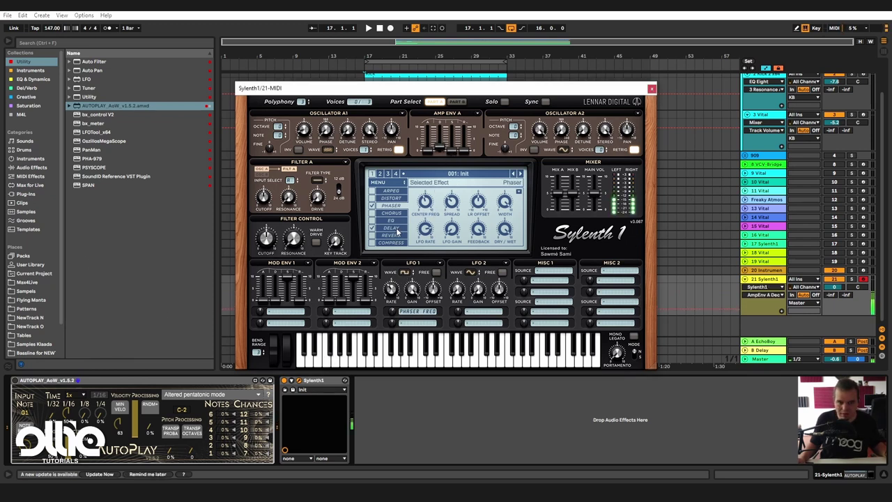
mouse_move(425, 202)
left_mouse_down()
mouse_move(459, 162)
mouse_move(425, 258)
mouse_move(437, 203)
mouse_move(428, 217)
left_mouse_up()
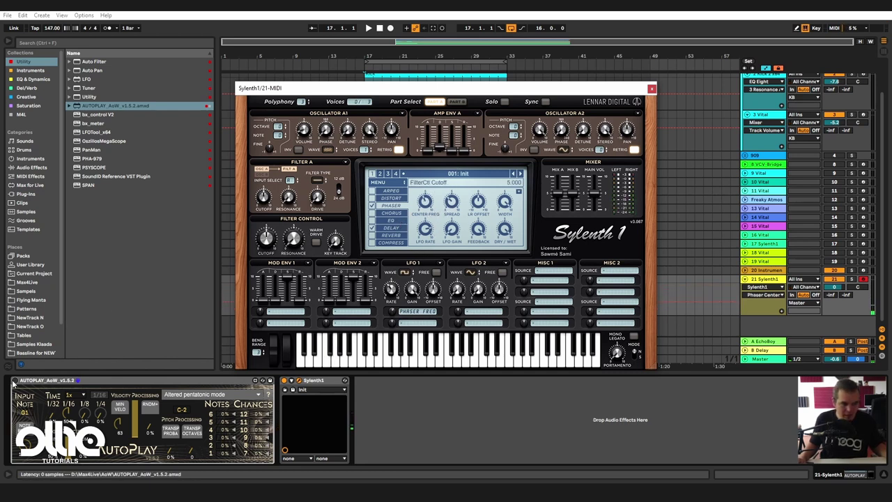
Switch AutoPlay back on and set its minimum note length to about 23 %.
left_click(15, 380)
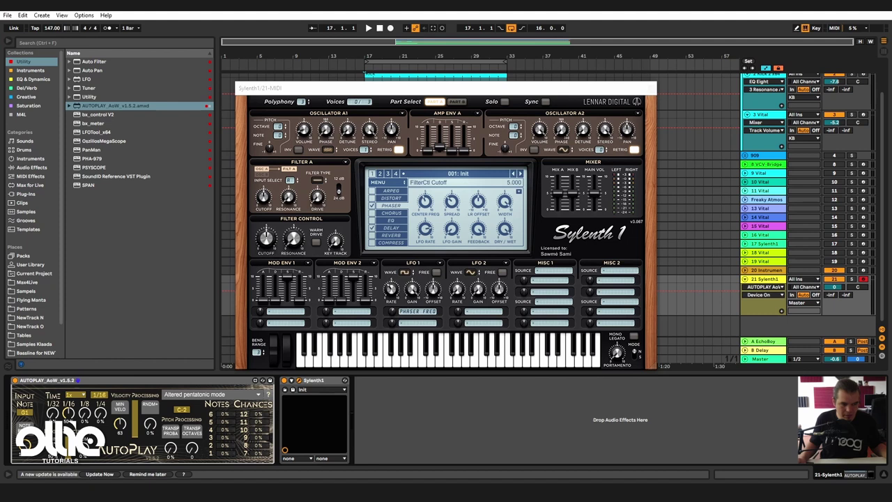
left_click_drag(53, 446, 53, 458)
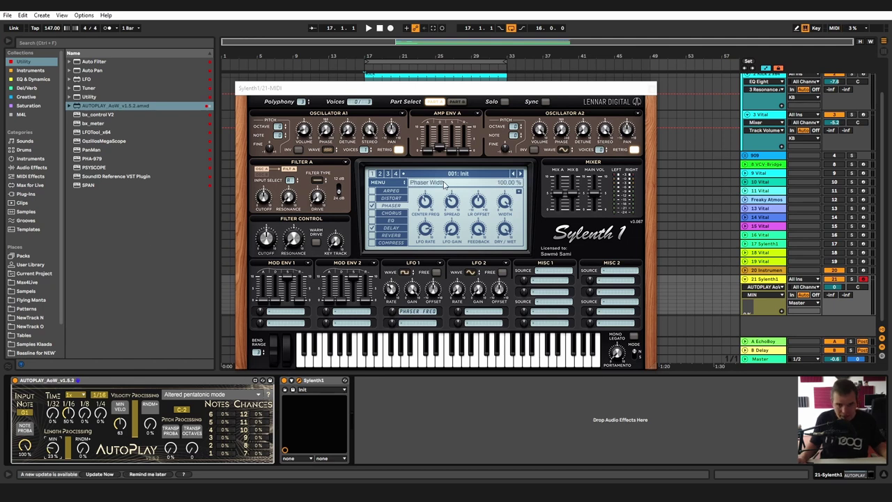
Close the Sylenth1 window and insert an empty 16-bar MIDI clip on track 21, from bar 17 to bar 33.
left_click(651, 90)
left_click_drag(365, 278, 525, 280)
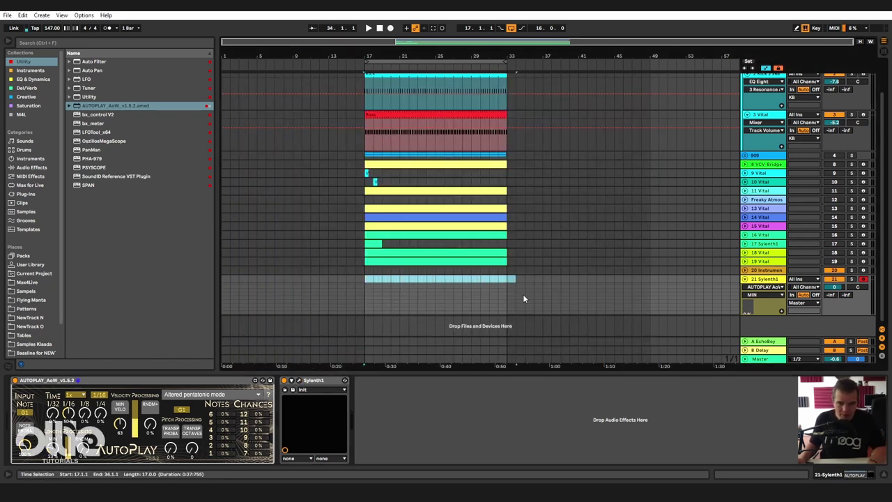
left_click(507, 297, "shift")
right_click(446, 279)
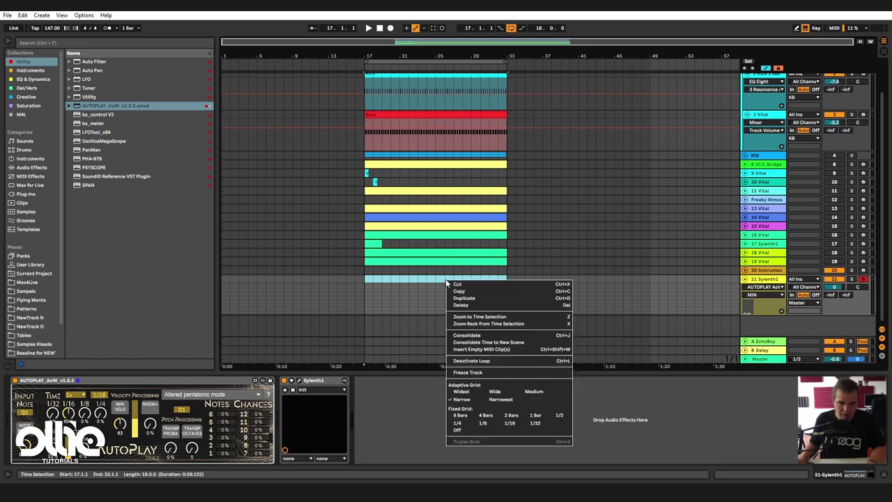
left_click(535, 355)
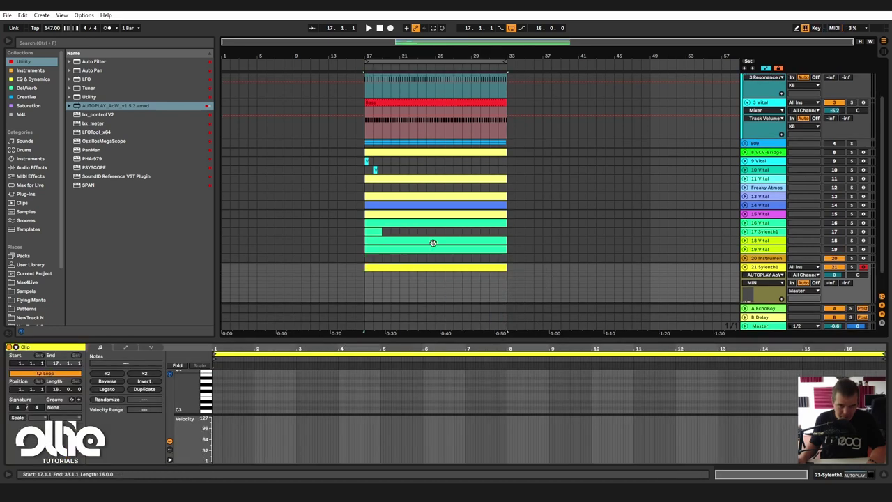
double_click(218, 397)
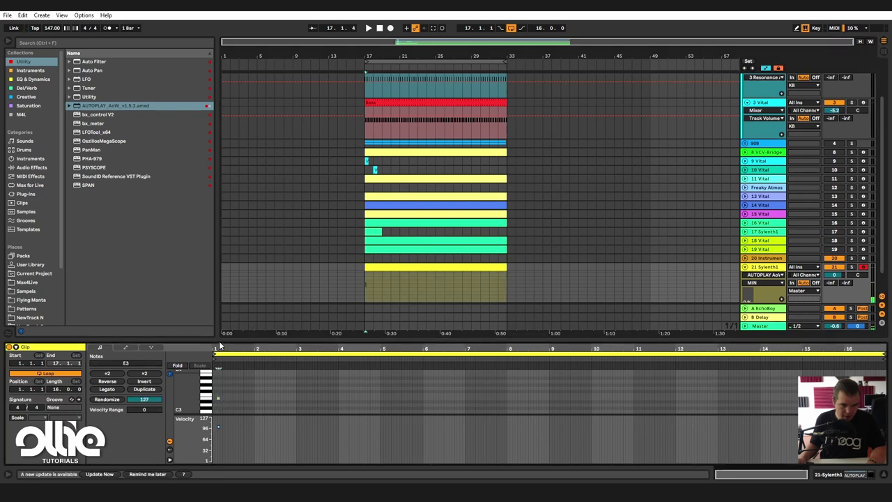
right_click(239, 398)
left_click(296, 321)
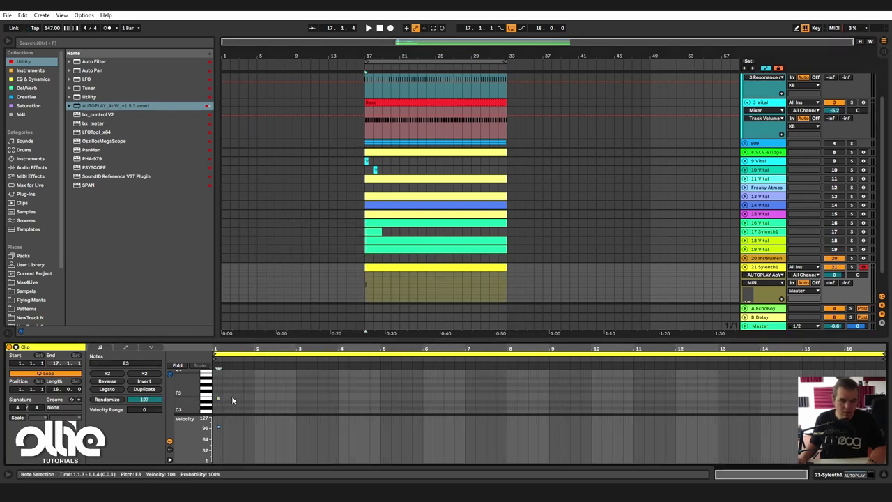
scroll(216, 401, "up", 3)
scroll(228, 392, "down", 1)
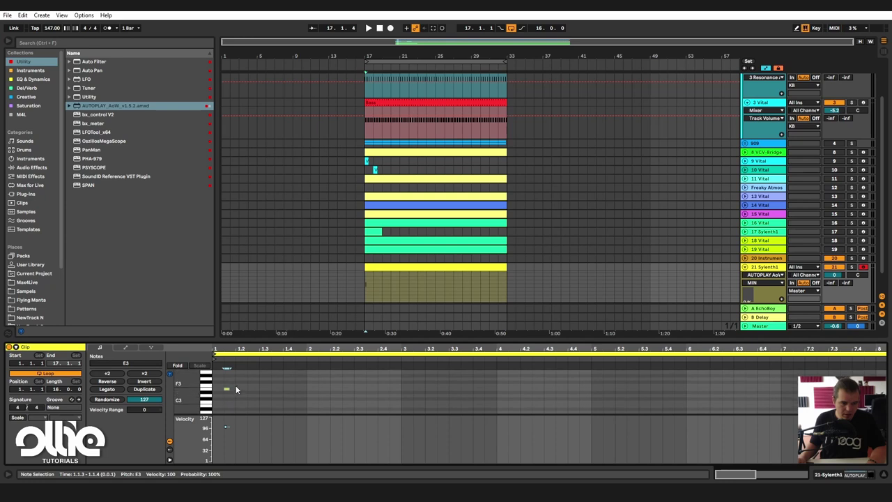
double_click(227, 388)
Draw a note at the clip's start, extend it across all 16 bars with Legato, and transpose it down to E3.
double_click(218, 385)
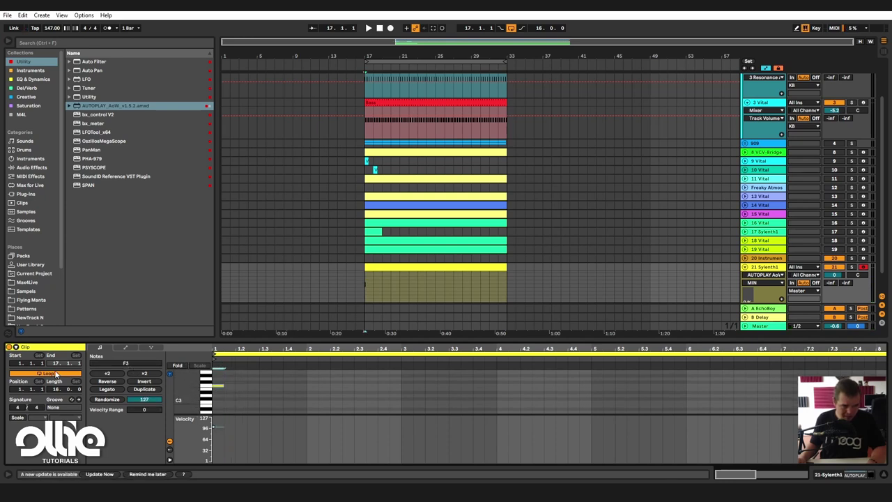
left_click(109, 391)
left_click_drag(271, 371, 243, 398)
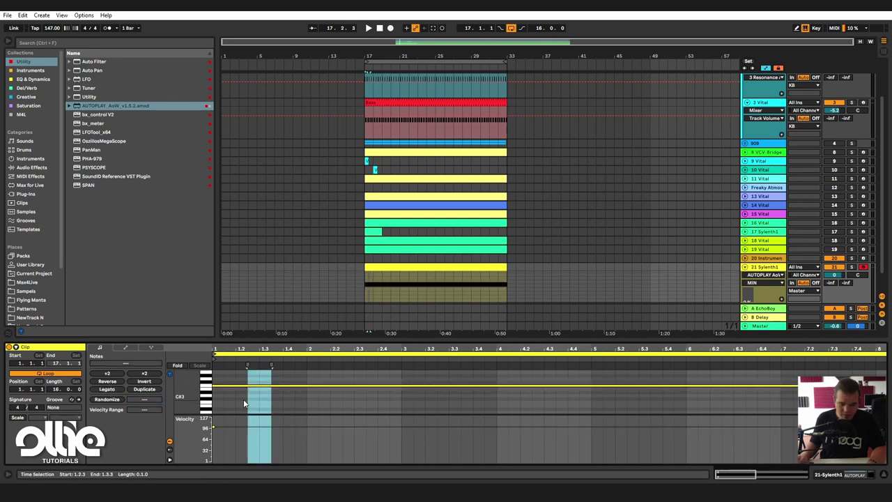
left_click(235, 397)
left_click(239, 385)
key("Down")
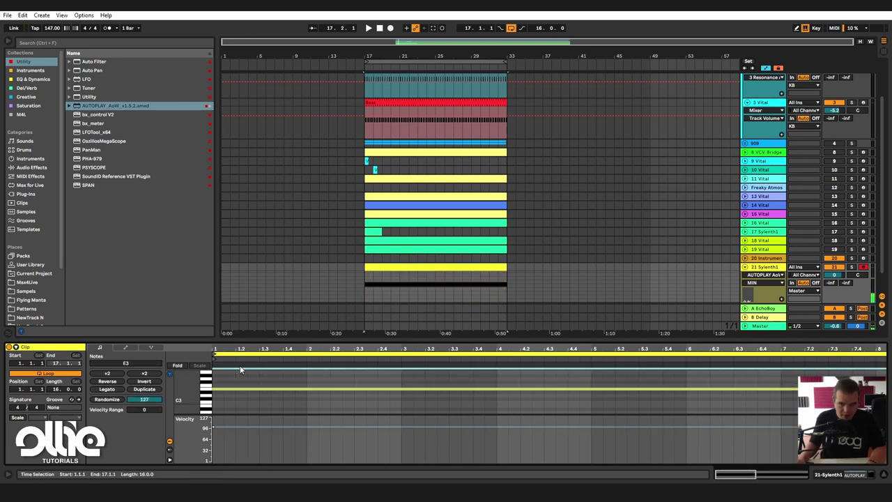
Play the loop with track 21 soloed, reopen the Sylenth1 window and adjust the phaser's center frequency.
left_click(771, 259)
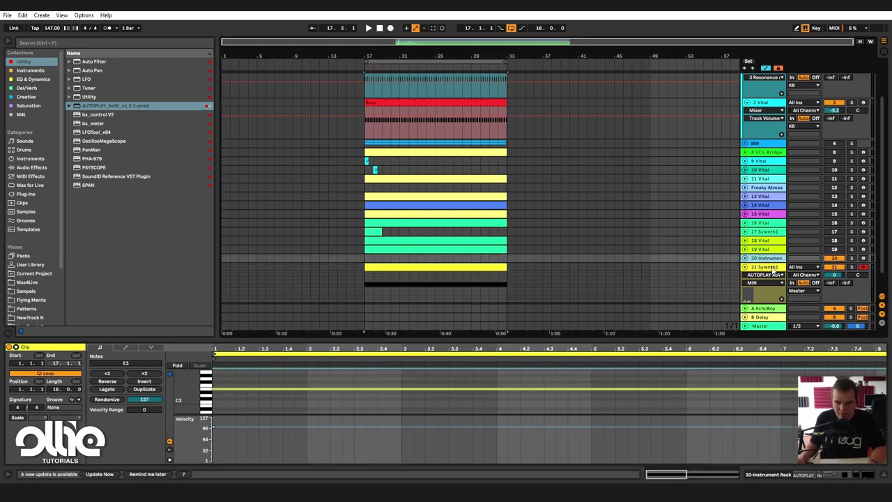
left_click(772, 269)
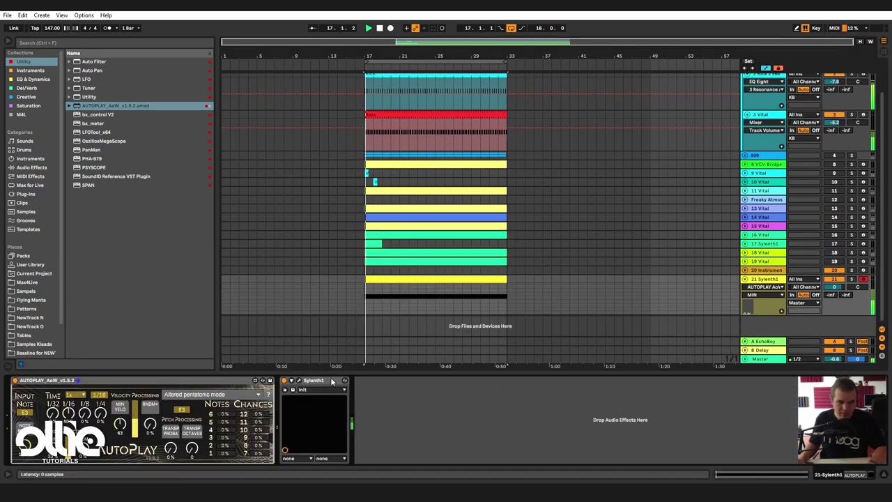
key("space")
left_click(851, 279)
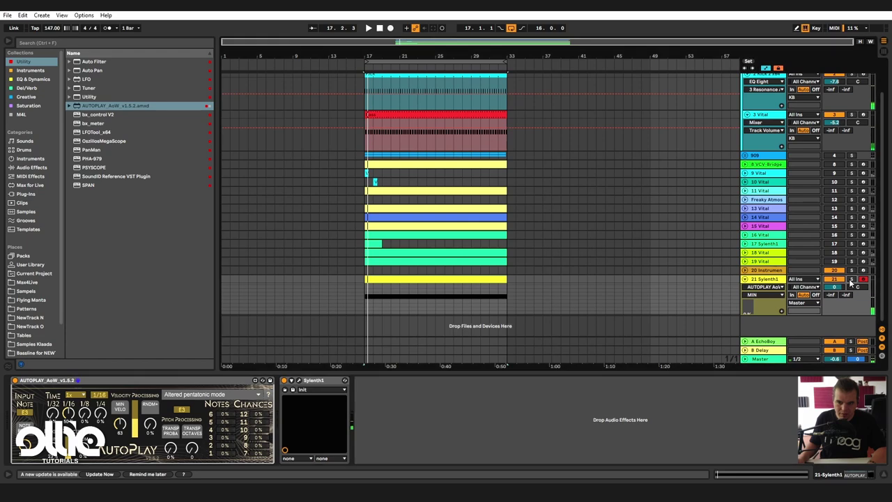
left_click(299, 381)
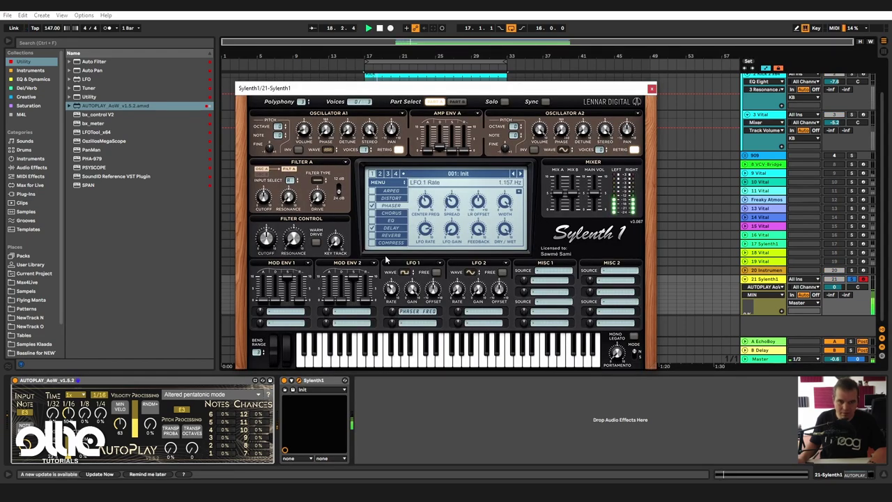
left_click(426, 202)
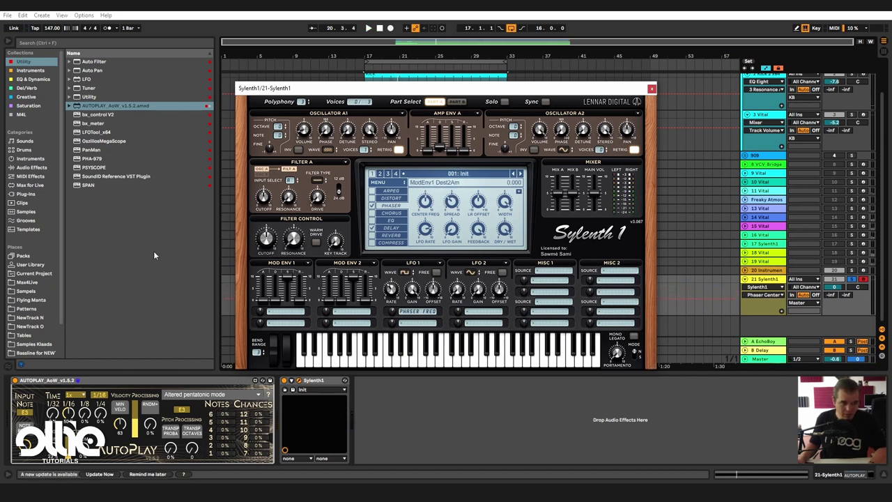
Insert the Note_on_Random_V3 device between AutoPlay and Sylenth1, and unfold Sylenth1's device parameters.
left_click(21, 114)
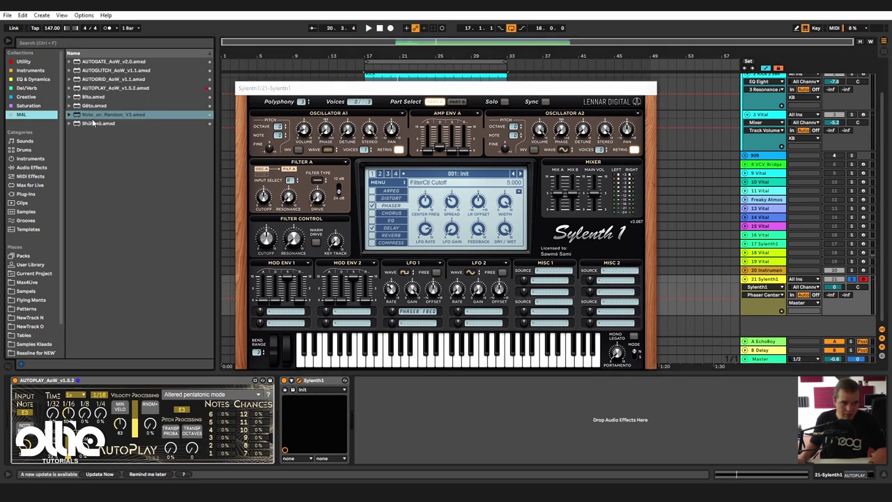
left_click_drag(100, 116, 378, 412)
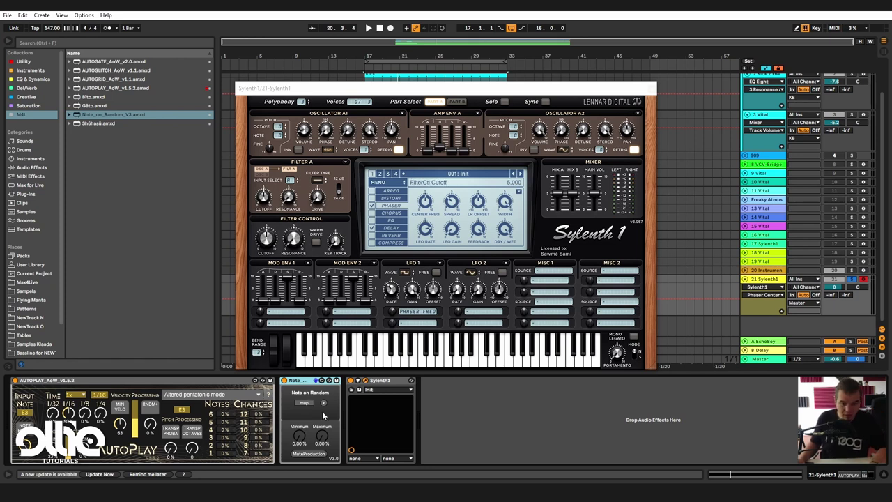
left_click(358, 385)
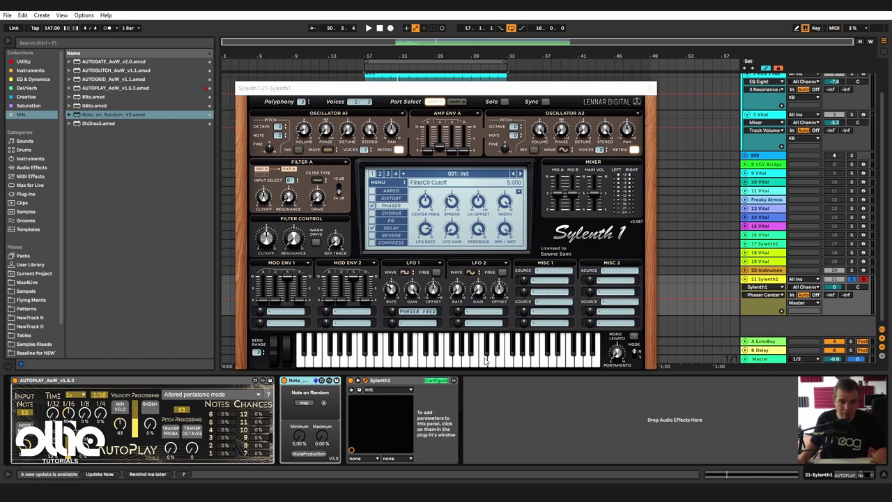
Expose the phaser's center frequency as a Sylenth1 device parameter and map Note on Random to it.
left_click(421, 202)
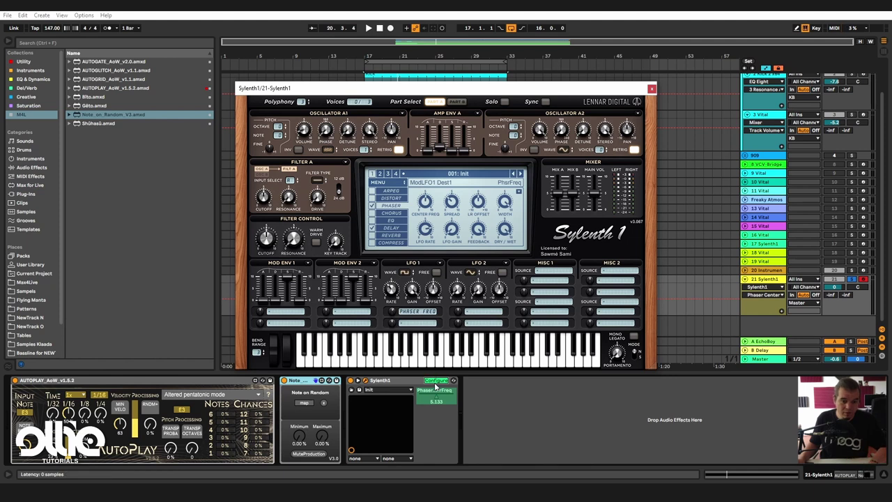
left_click(436, 381)
left_click(304, 404)
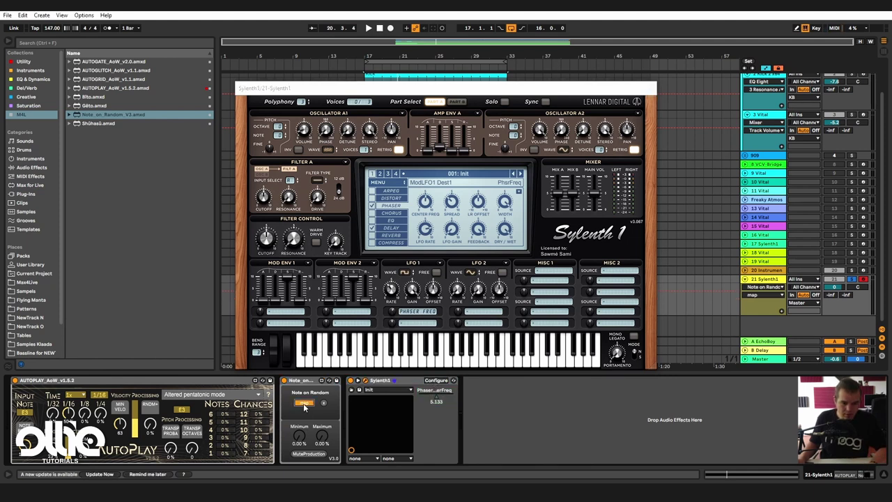
left_click(427, 400)
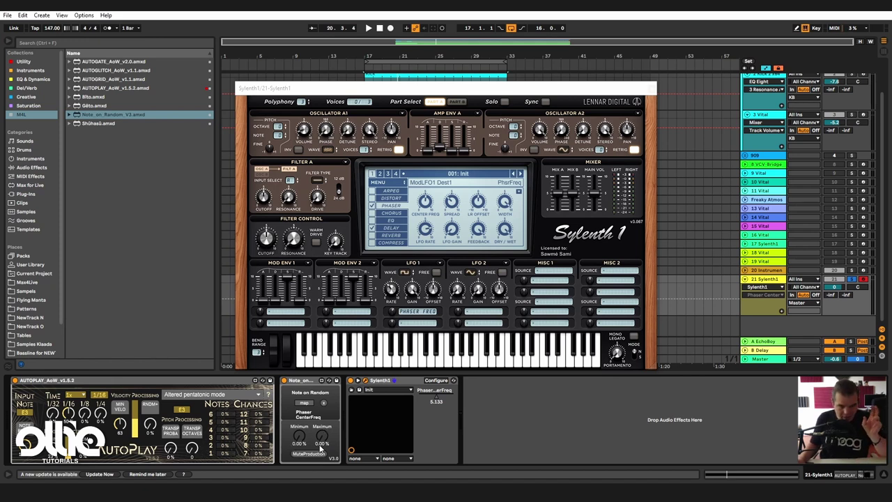
Play the loop and set Note on Random's range to a minimum of about 23.6 % and a maximum of about 86.6 %.
left_click_drag(424, 202, 444, 183)
key("space")
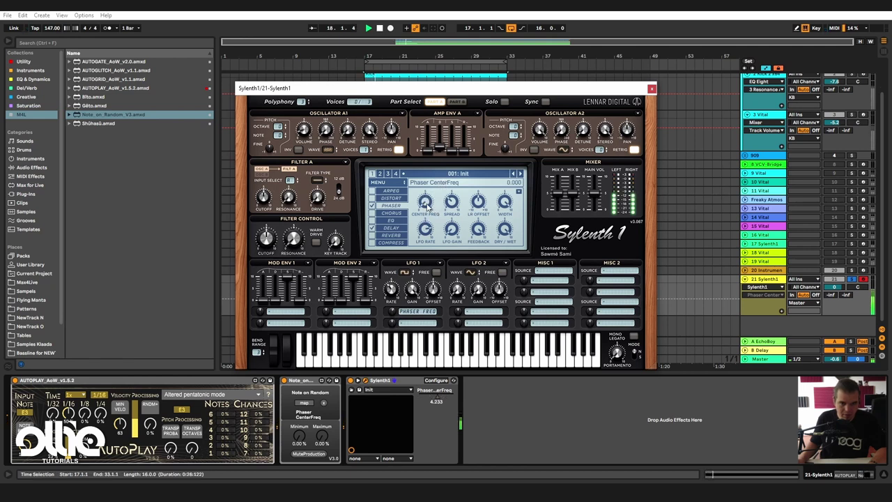
key("space")
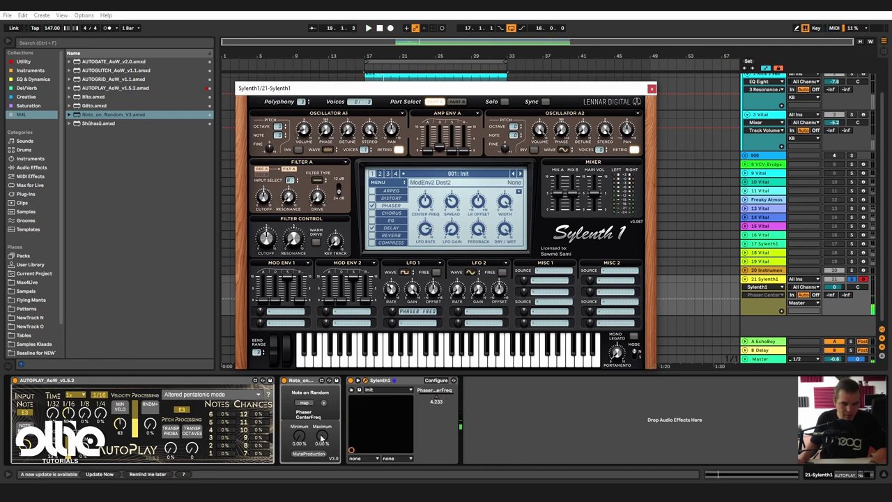
key("space")
left_click(324, 437)
left_click_drag(322, 426, 322, 398)
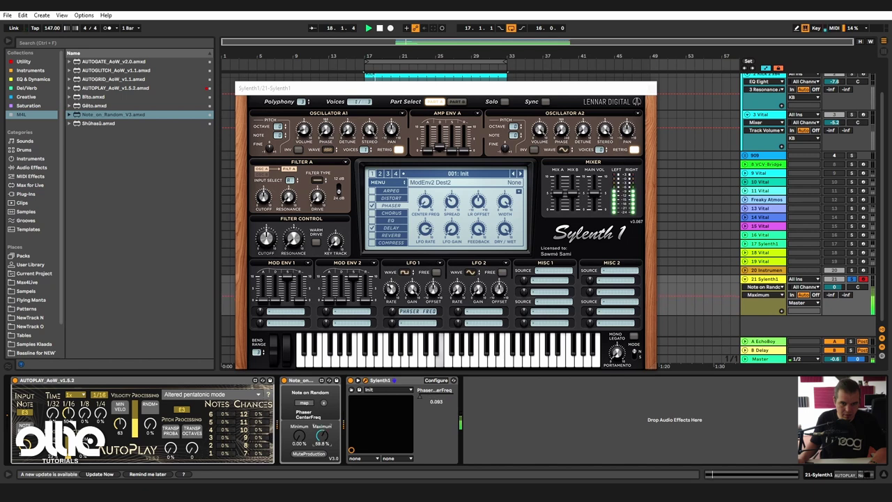
left_click_drag(322, 436, 299, 441)
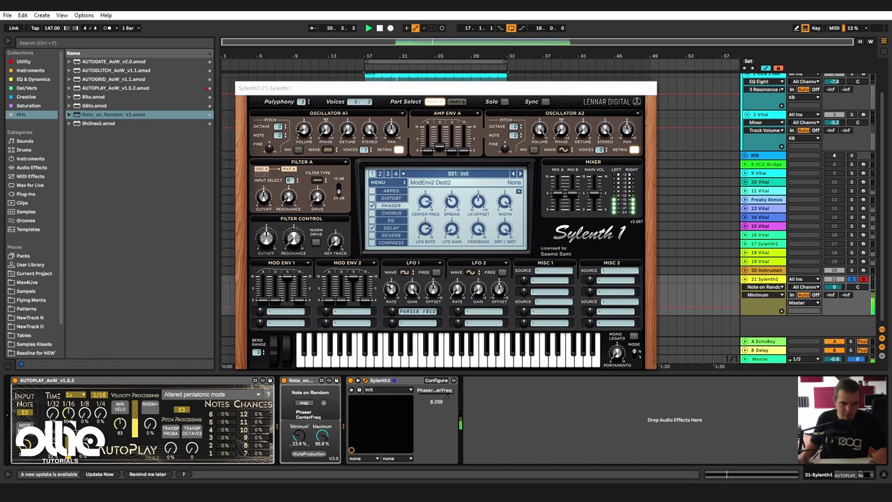
left_click_drag(317, 433, 318, 433)
key("space")
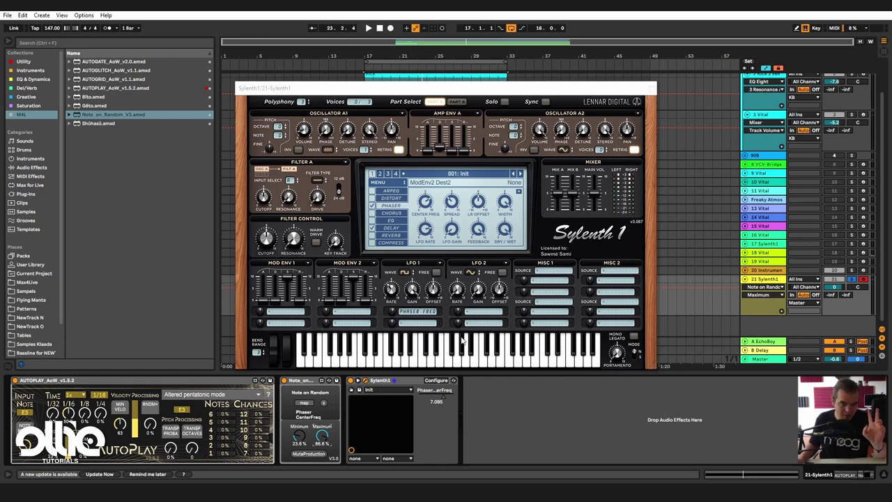
Group Sylenth1 into an Instrument Rack and show the rack's macro controls.
left_click(420, 383)
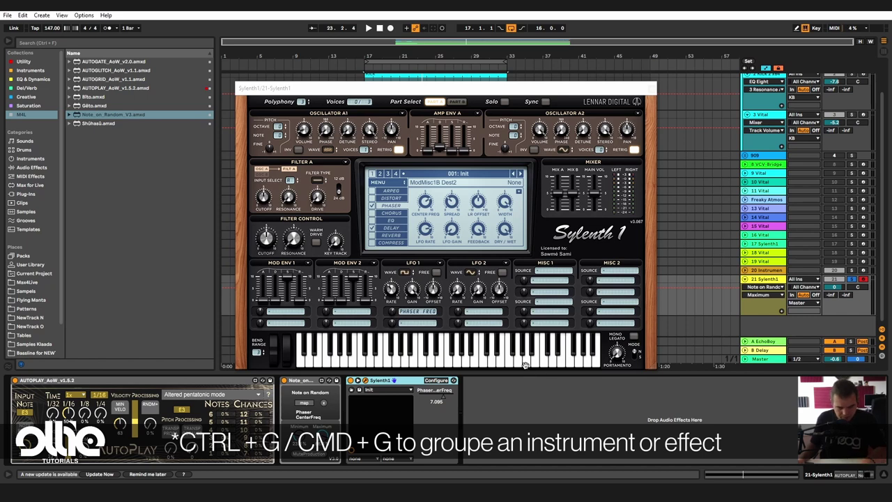
key("ctrl+g")
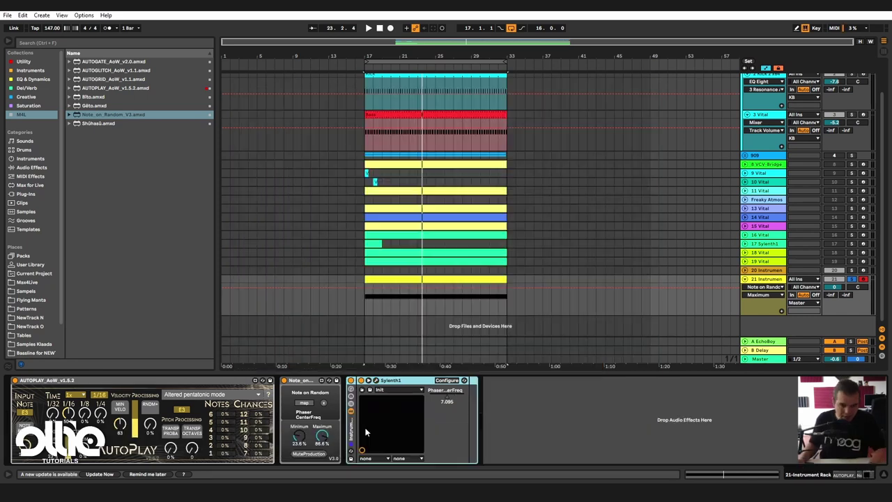
left_click(353, 390)
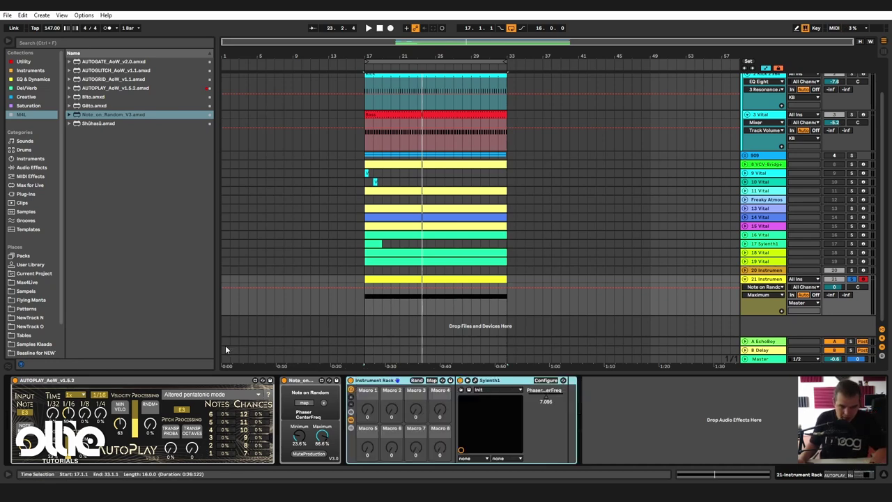
Reopen the Sylenth1 window and expose the left and right delay times as device parameters.
left_click(477, 382)
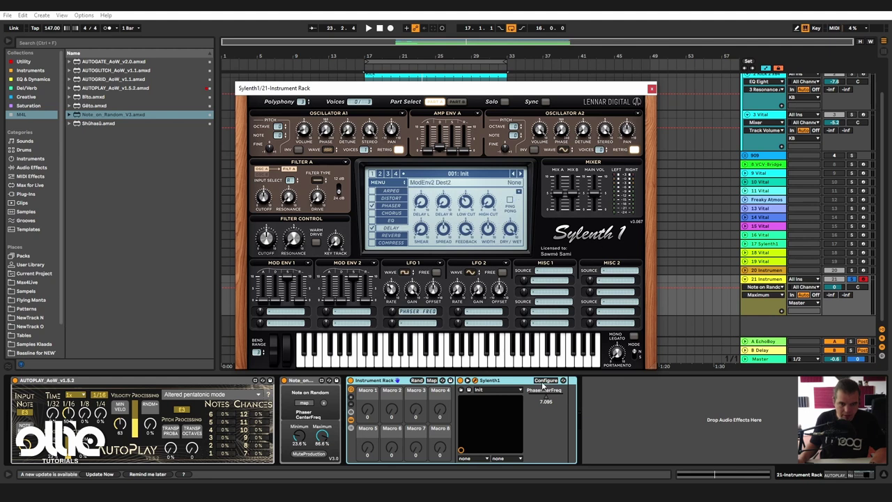
left_click(547, 380)
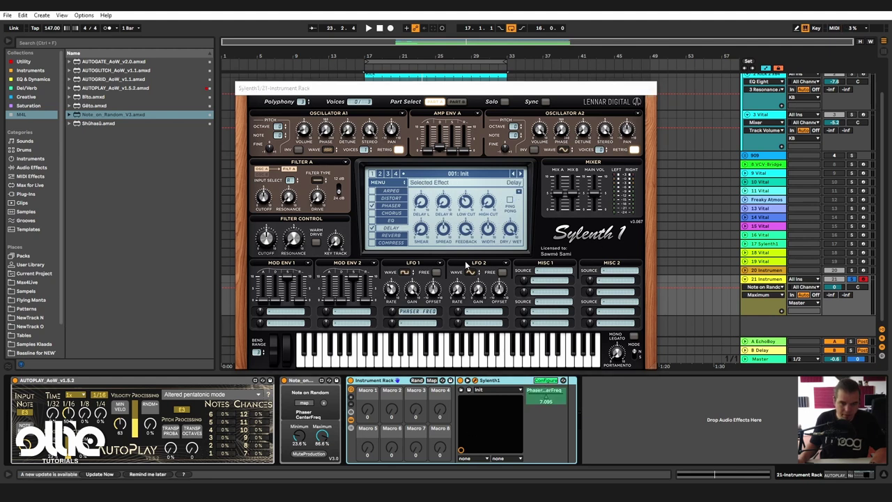
left_click(423, 204)
left_click(448, 206)
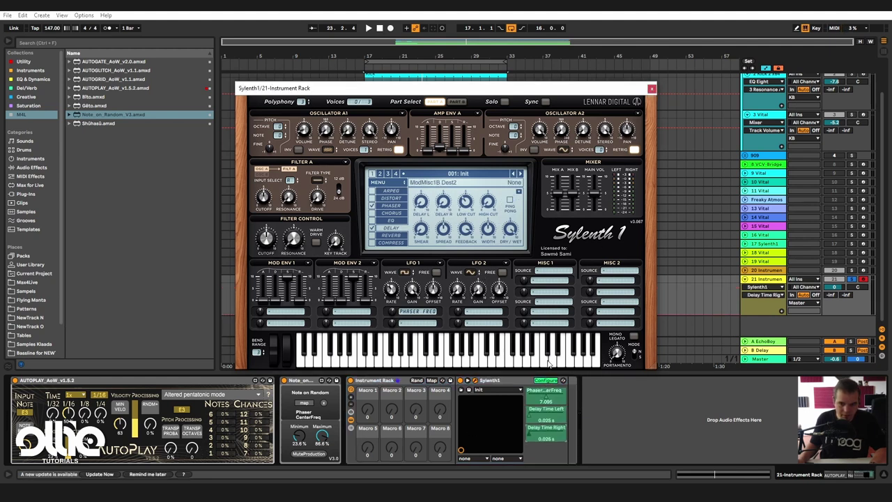
left_click(546, 380)
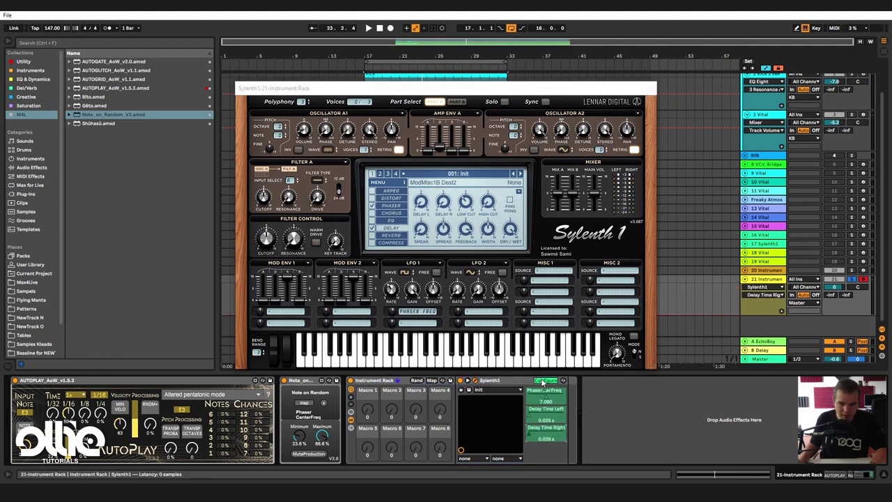
Map the left and right delay times to Macro 1, name it Delay time, and try it during playback.
right_click(538, 415)
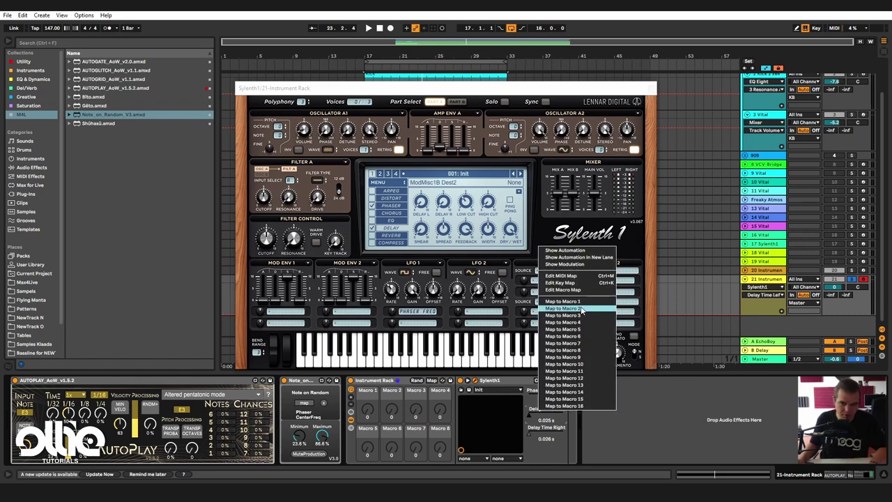
left_click(564, 308)
right_click(548, 437)
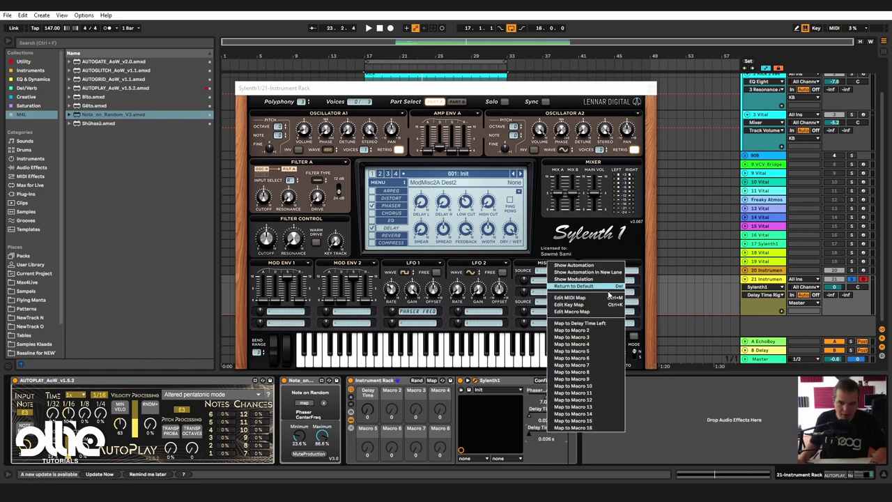
left_click(571, 326)
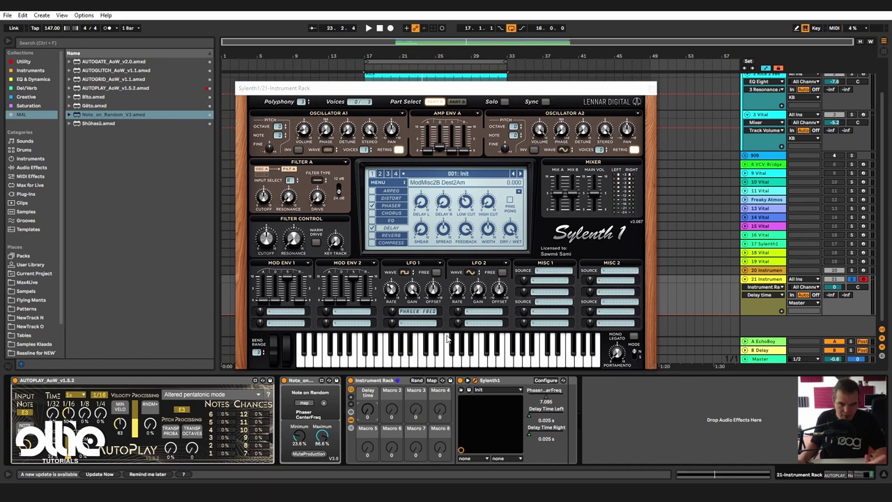
key("space")
left_click_drag(369, 416, 370, 453)
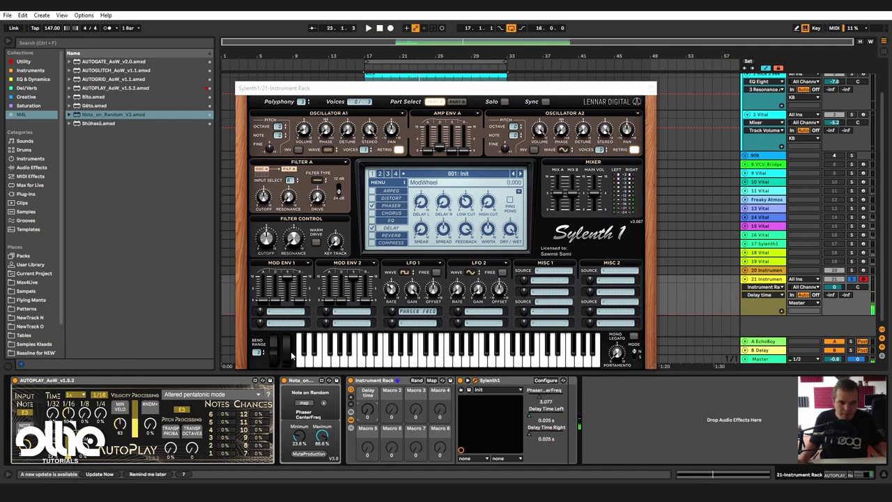
Limit the macro mappings of both delay times to a maximum of 0.50 and try the Delay time macro again.
left_click(433, 381)
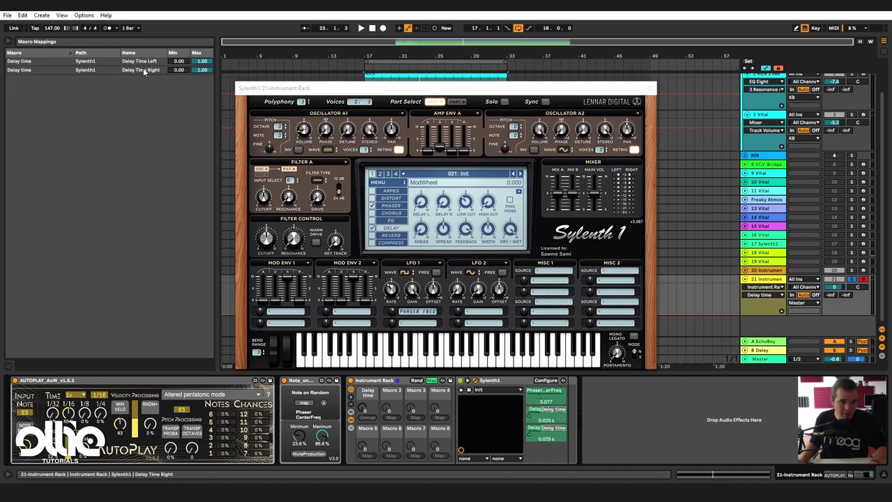
left_click(125, 61)
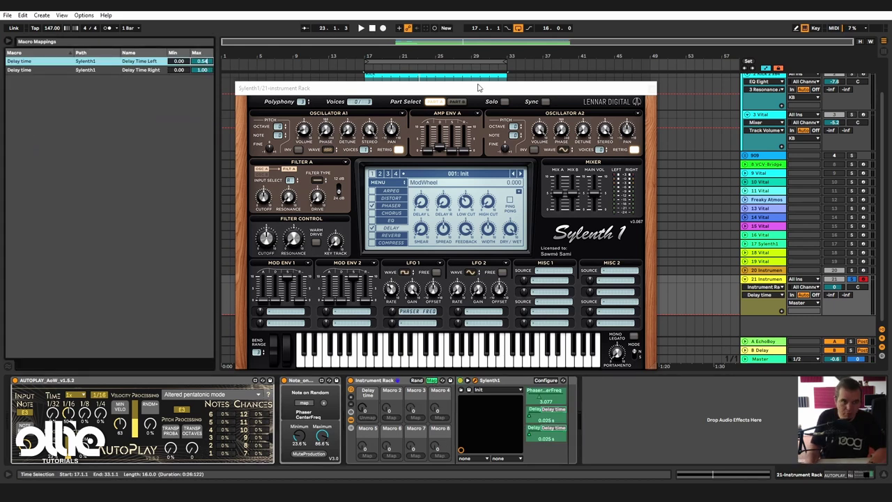
key("BackSpace")
key("Return")
left_click(202, 70)
type("0.5")
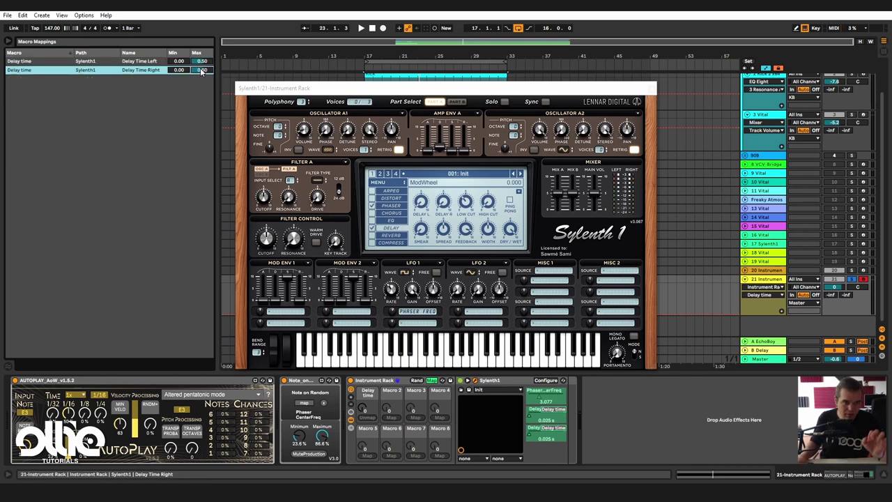
key("Return")
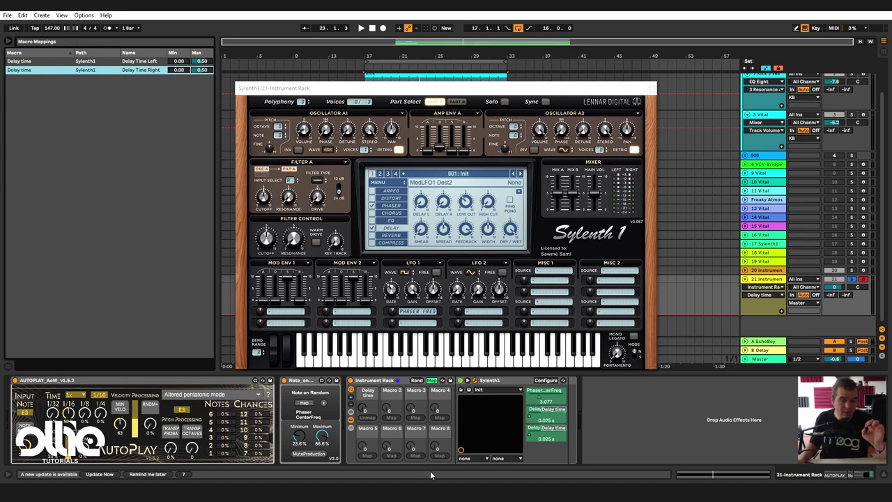
key("Escape")
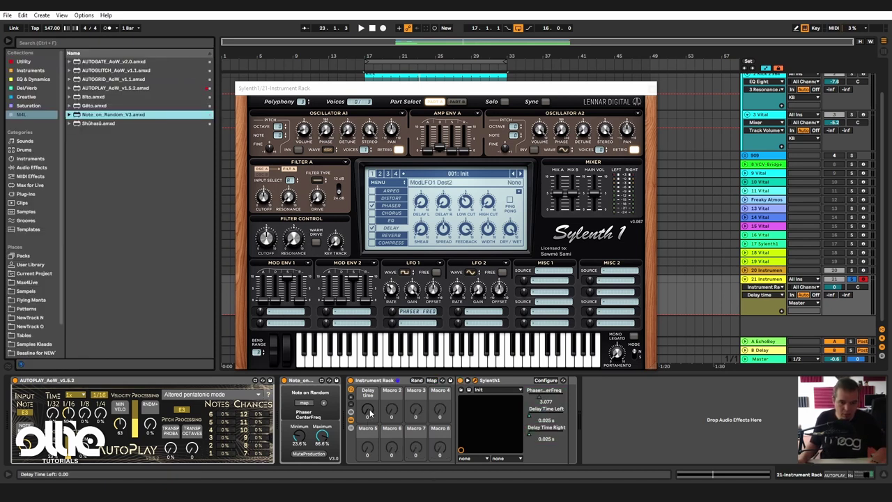
mouse_move(369, 412)
left_mouse_down()
mouse_move(370, 398)
mouse_move(371, 415)
left_mouse_up()
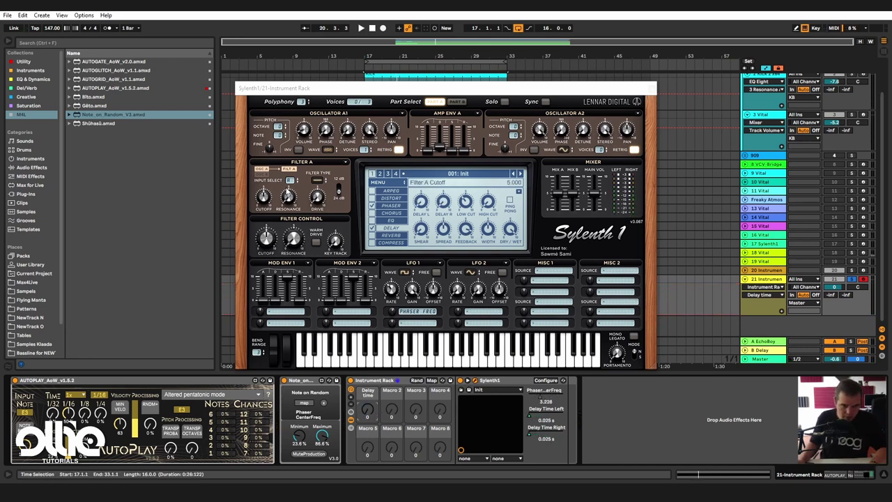
Set Filter A's type to bandpass, and expose its cutoff and map it to Macro 2 of the rack.
left_click(318, 182)
left_click(327, 197)
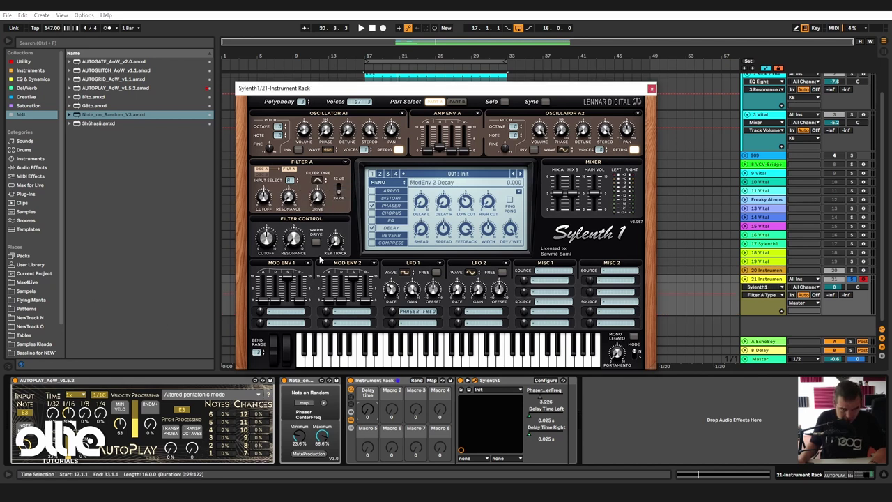
left_click(554, 380)
left_click(271, 202)
left_click(272, 203)
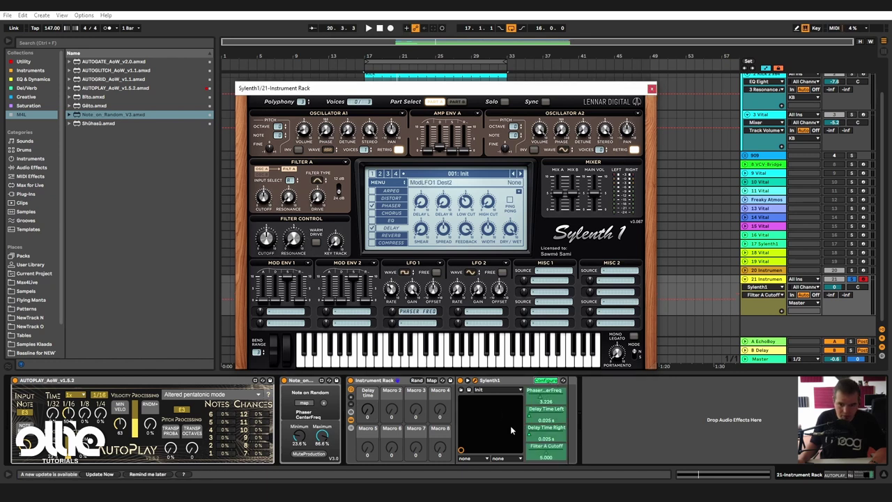
left_click(546, 380)
right_click(566, 454)
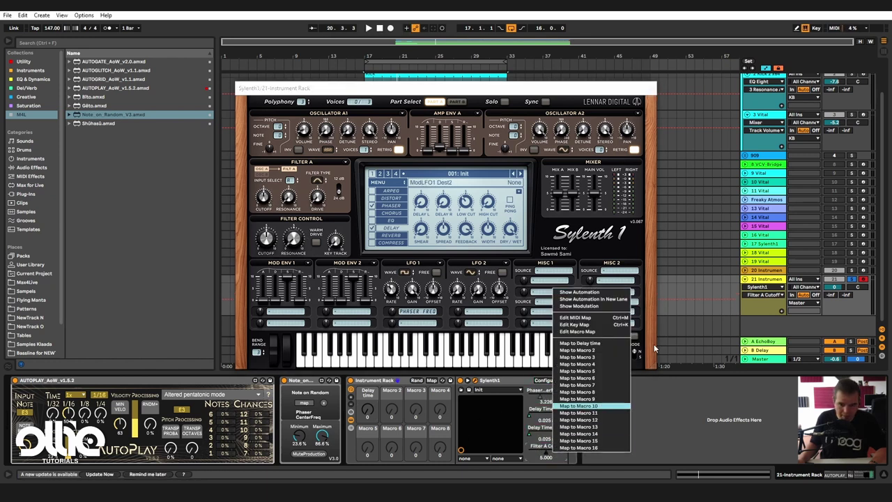
left_click(602, 352)
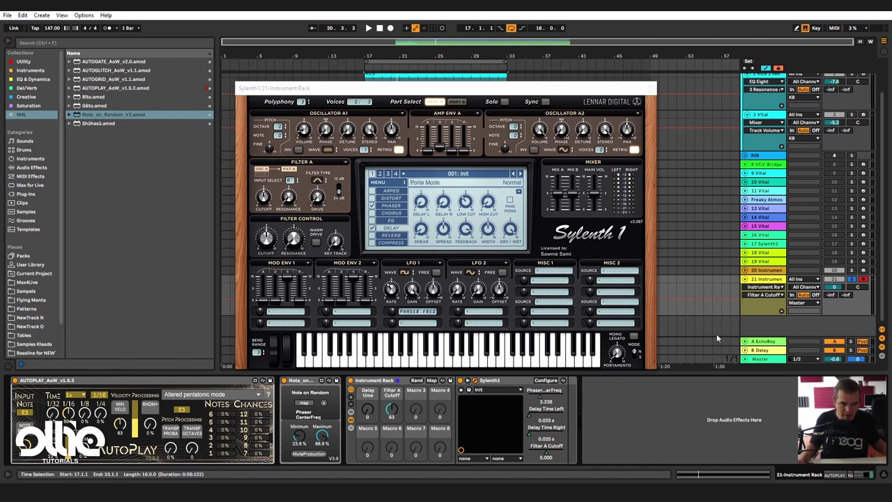
Adjust Filter A's resonance, audition the loop, and set LFO 1's rate to about 51.5 Hz.
left_click(294, 198)
key("space")
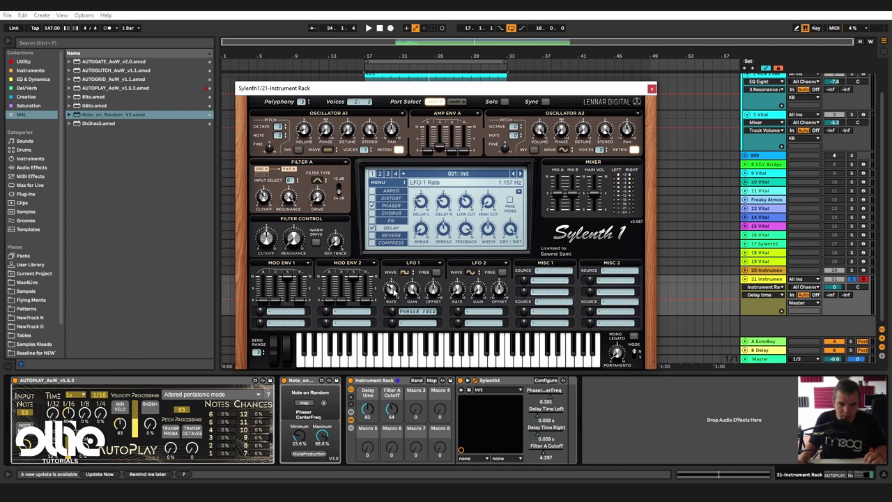
left_click_drag(394, 293, 393, 288)
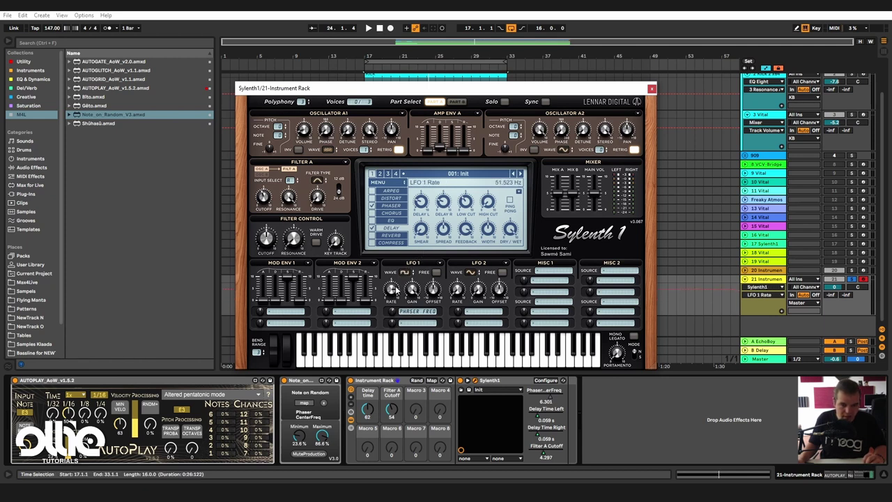
Assign LFO 1's second destination to Cutoff A and set its amount to about 0.47 while the loop plays.
left_click(411, 326)
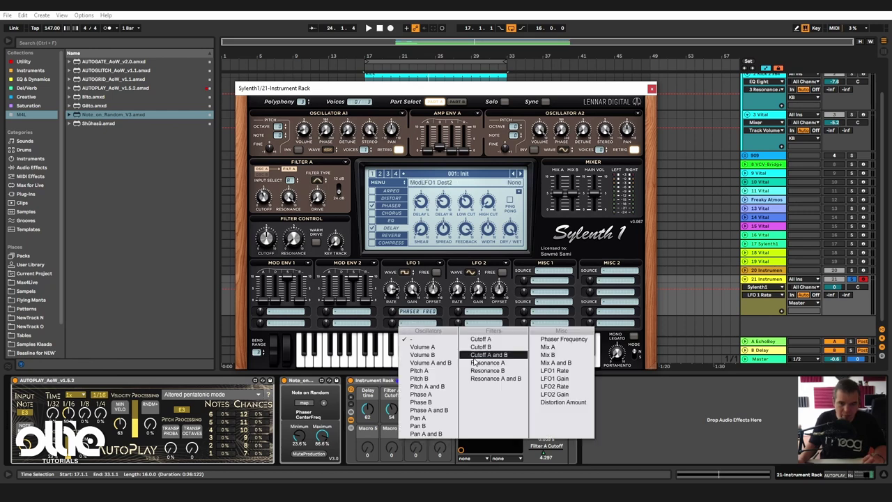
left_click(481, 339)
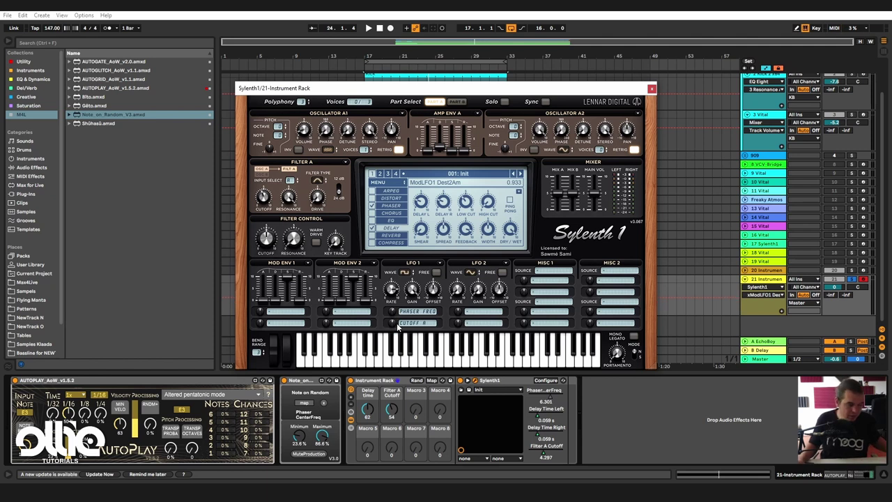
key("space")
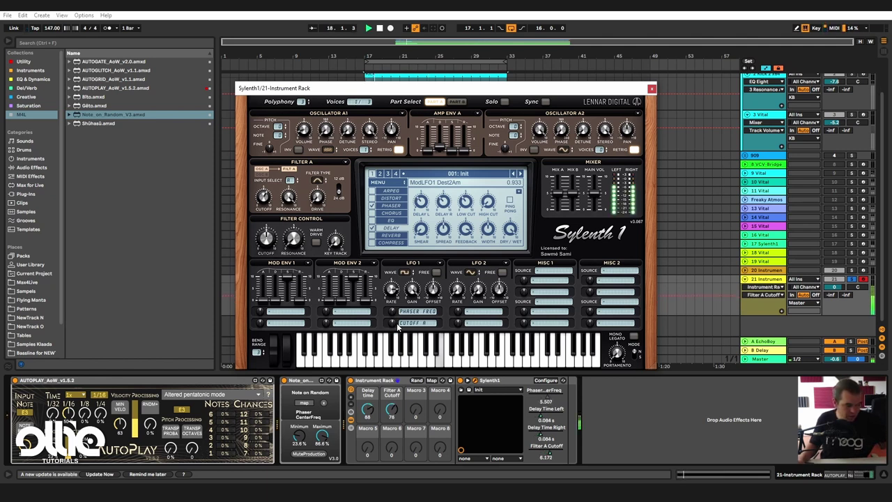
mouse_move(397, 324)
left_mouse_down()
mouse_move(392, 330)
mouse_move(401, 308)
mouse_move(398, 332)
left_mouse_up()
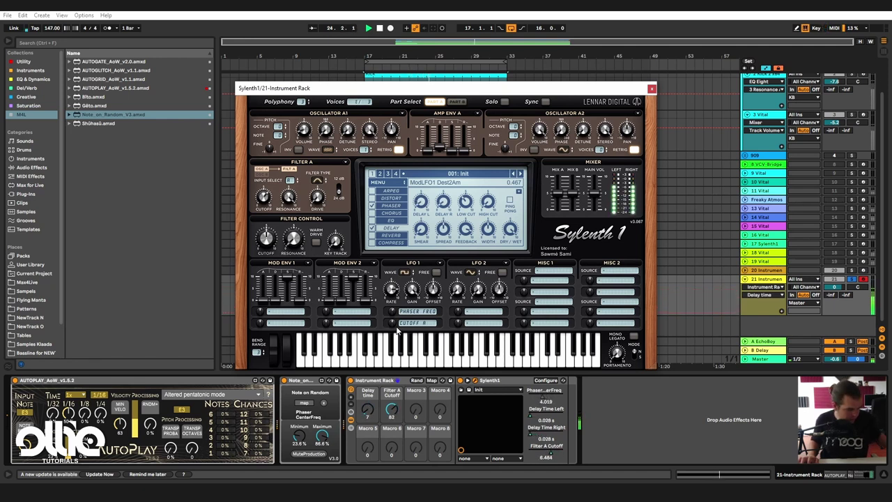
Stop the loop and send track 21 to the EchoBoy return at -8.0 dB, moving the Sylenth1 window clear of the mixer.
key("space")
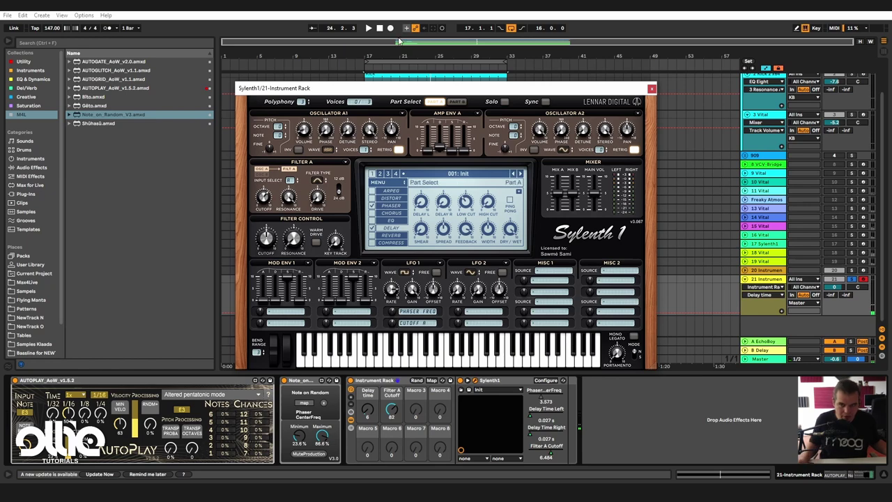
left_click_drag(417, 88, 444, 324)
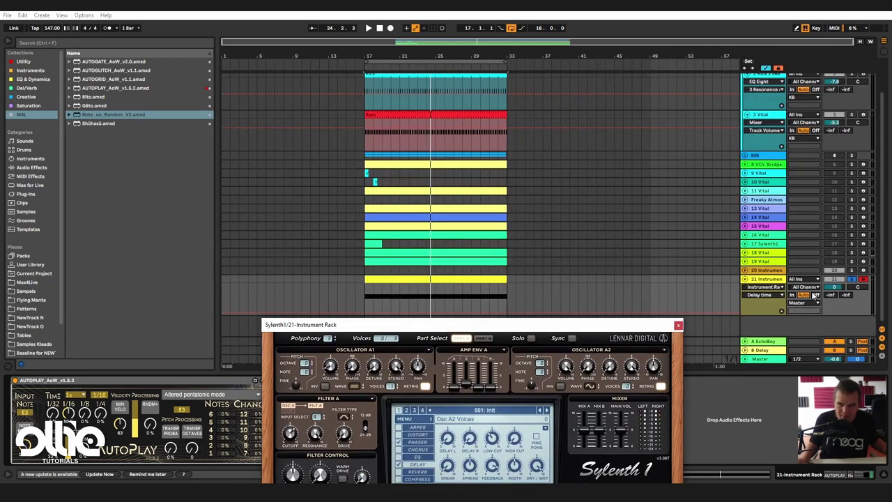
left_click_drag(830, 295, 830, 274)
left_click_drag(809, 307, 808, 304)
left_click_drag(447, 324, 618, 388)
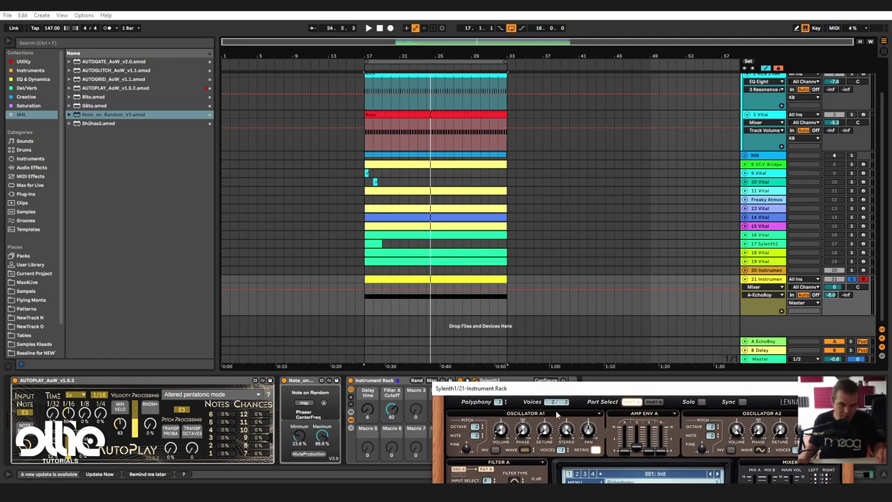
left_click_drag(551, 390, 354, 347)
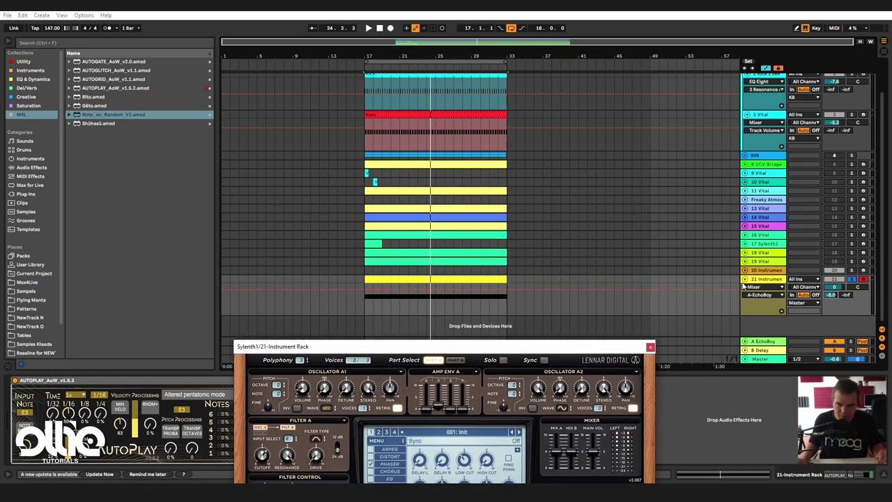
Inspect the EchoBoy settings on return track A, close the plug-in and return to track 21's Sylenth1.
left_click(765, 341)
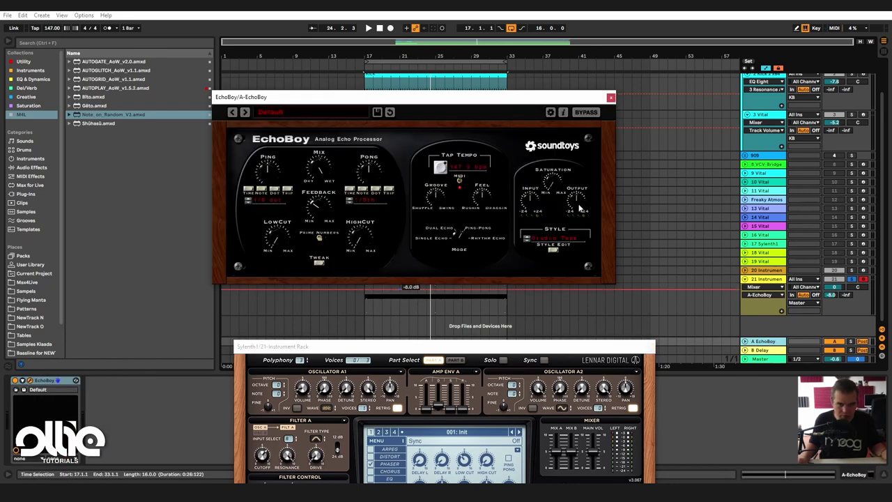
left_click(610, 98)
left_click_drag(492, 345, 474, 128)
left_click(767, 280)
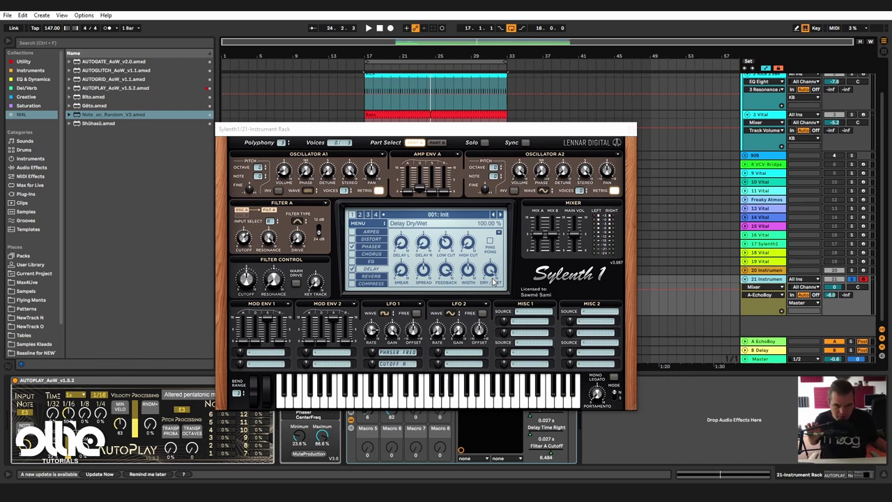
left_click_drag(382, 131, 390, 103)
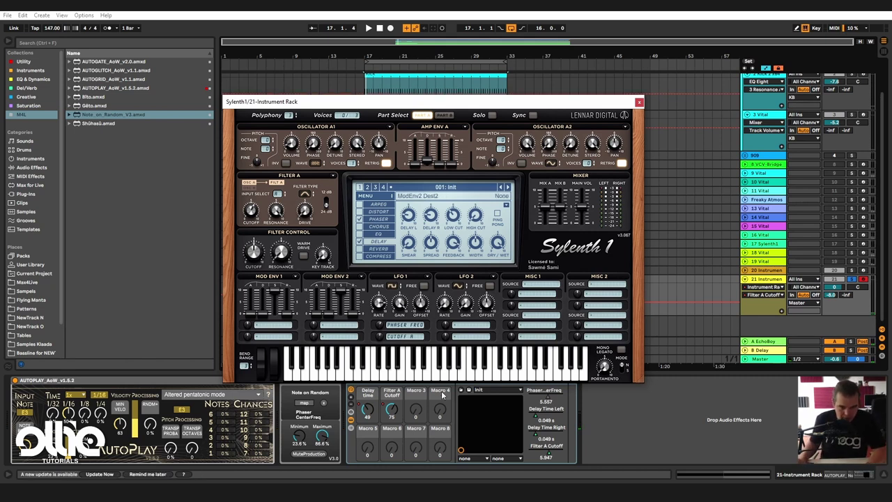
Play the loop with the moving macros, adjust LFO 1's rate by ear, and stop playback.
left_click(382, 339)
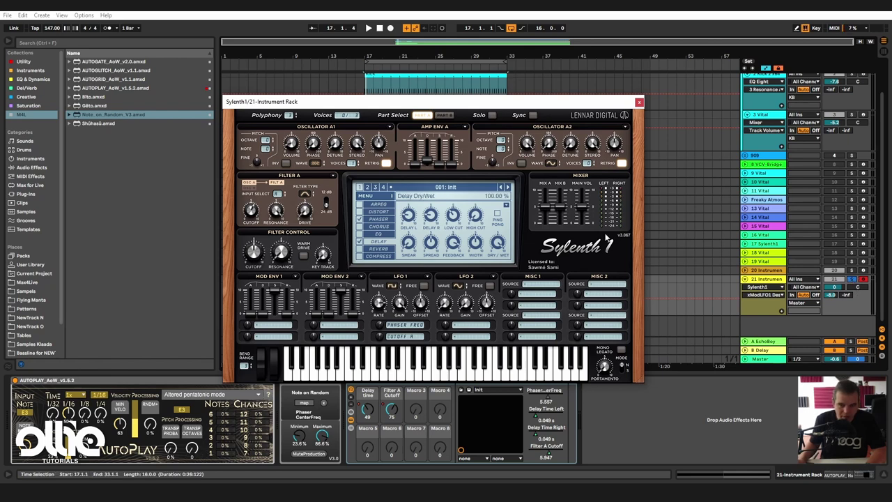
key("space")
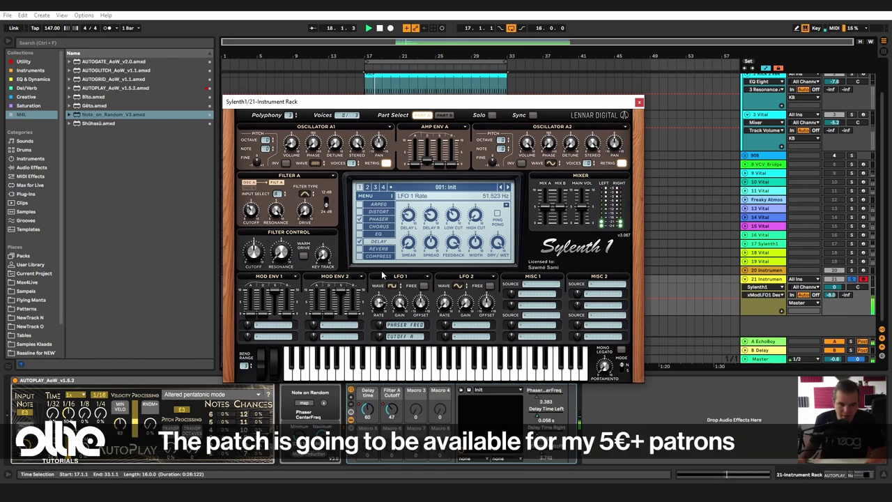
left_click(38, 454)
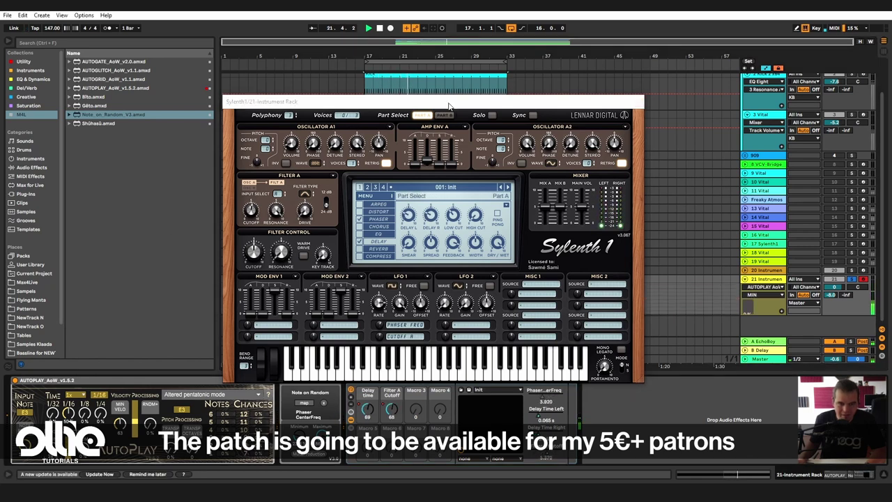
left_click_drag(448, 105, 446, 91)
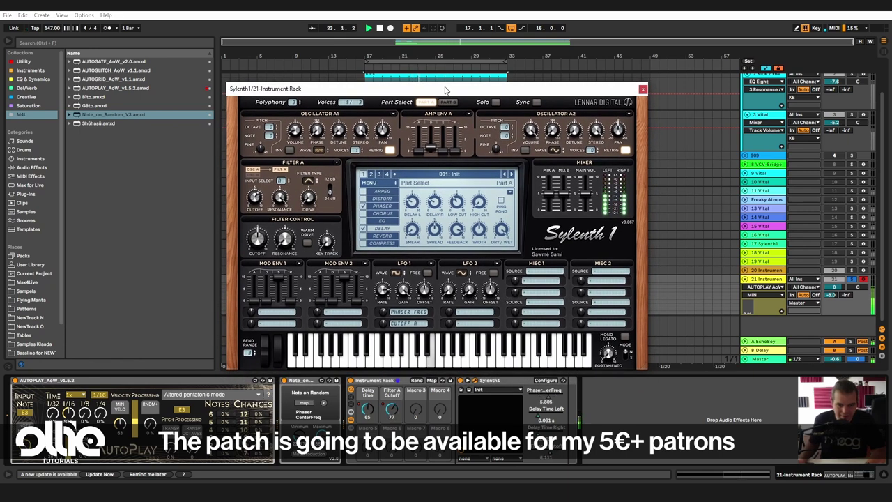
left_click(383, 324)
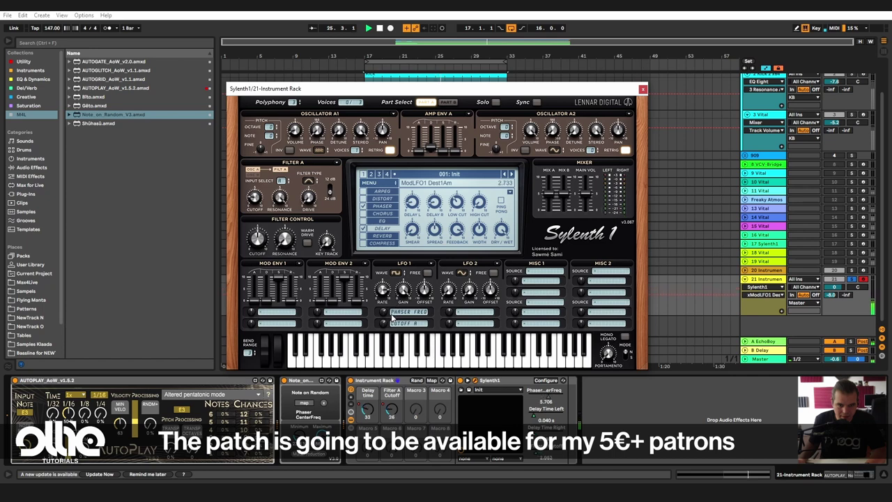
left_click(400, 292)
left_click_drag(385, 290, 394, 274)
key("space")
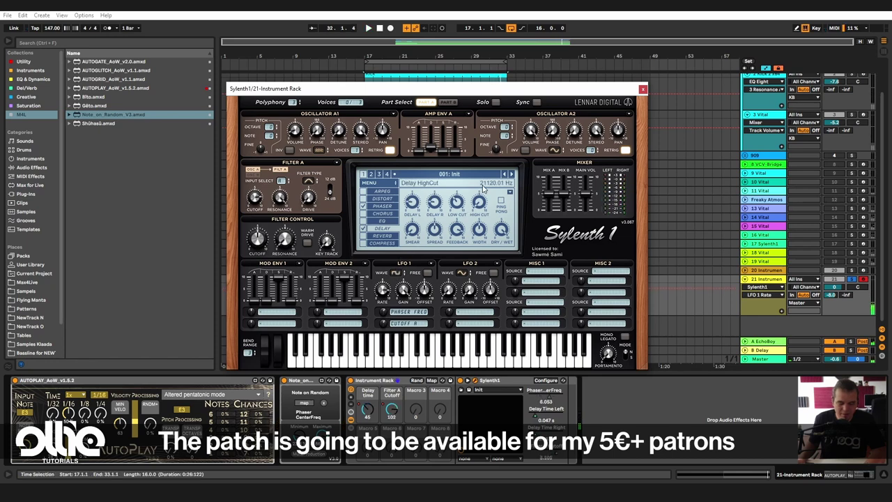